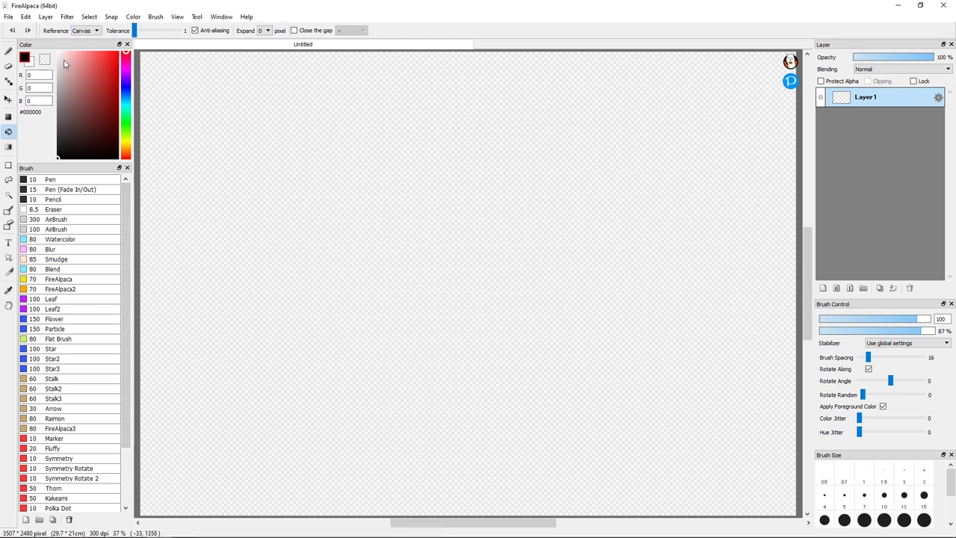
Step: Fill Layer1 with white and lock it, and add a new empty layer above it
{"action": "left_click", "coordinate": [59, 53]}
{"action": "left_click", "coordinate": [503, 196]}
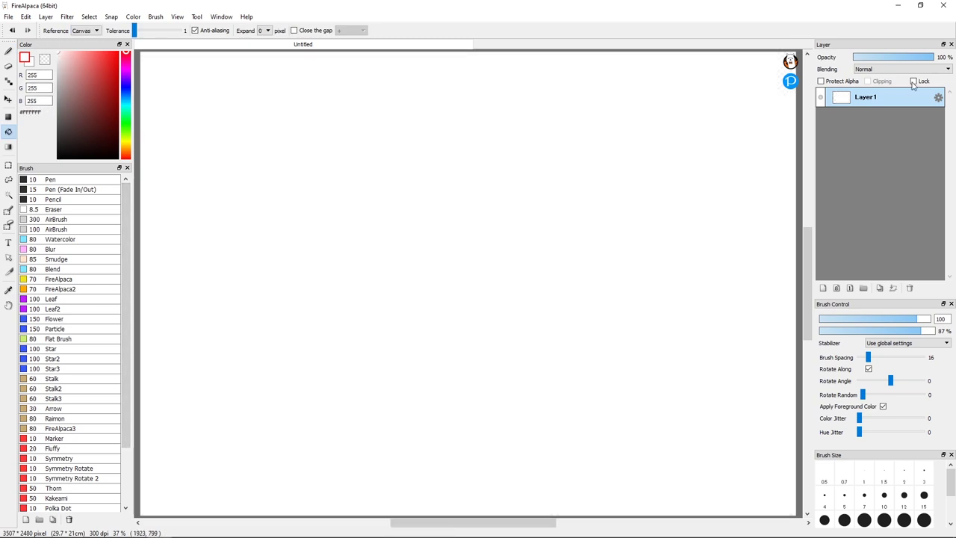
{"action": "left_click", "coordinate": [823, 288]}
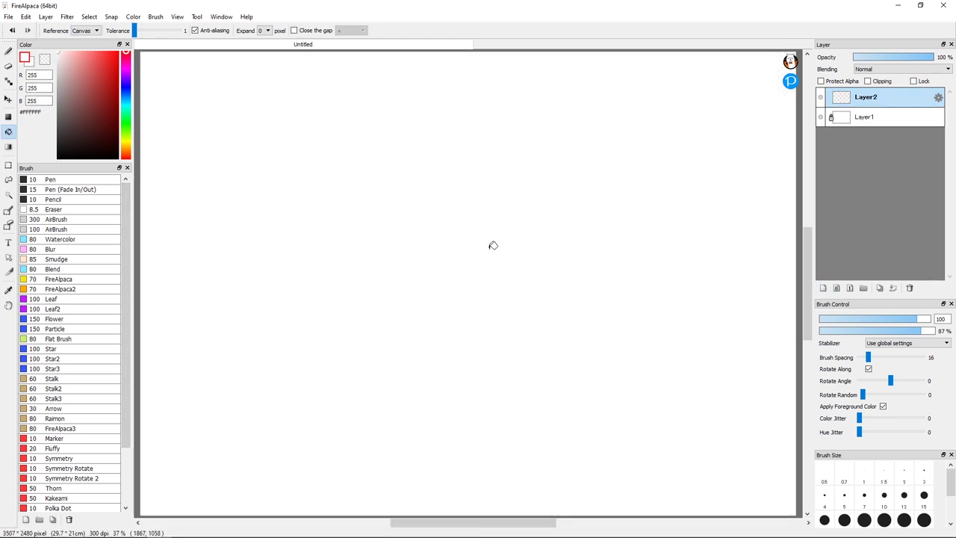
Step: Choose the Pencil brush at size 10 with colour #23262E, trying it with test strokes and undoing them
{"action": "key", "text": "b"}
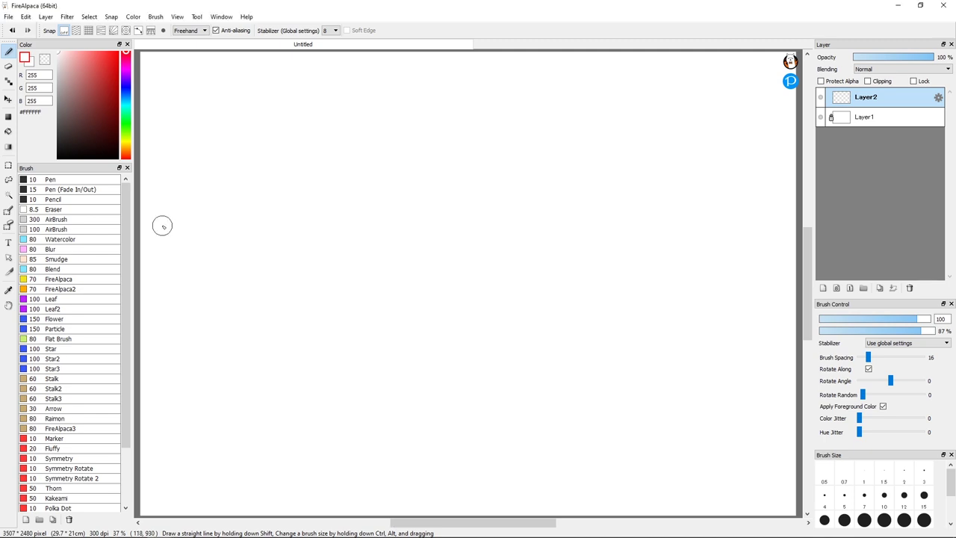
{"action": "left_click", "coordinate": [59, 201]}
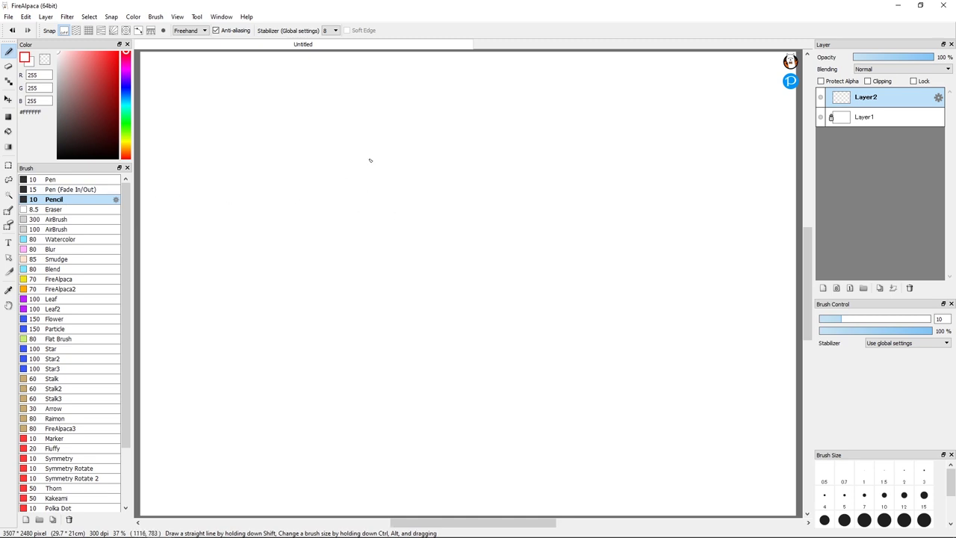
{"action": "left_click_drag", "start_coordinate": [96, 100], "coordinate": [58, 152]}
{"action": "left_click_drag", "start_coordinate": [343, 156], "coordinate": [550, 167]}
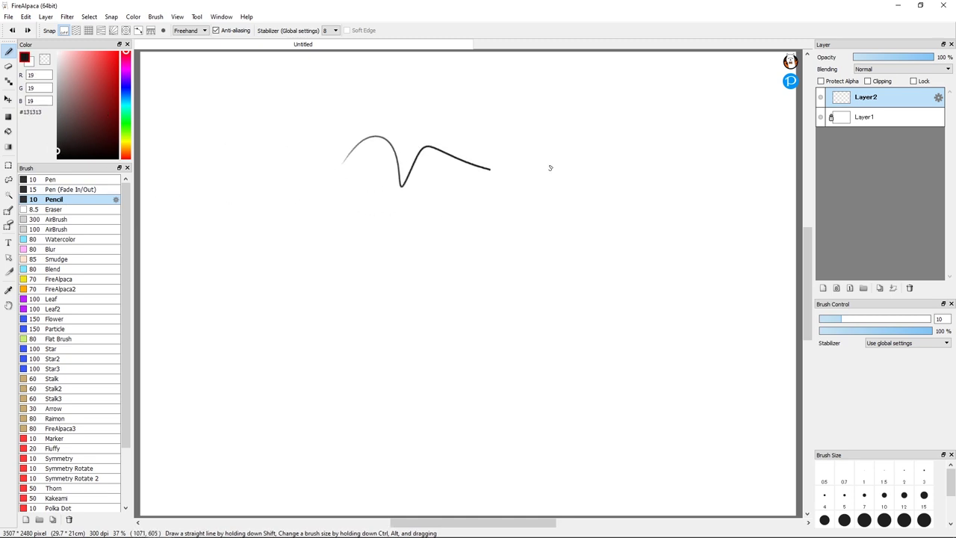
{"action": "key", "text": "ctrl+z"}
{"action": "left_click_drag", "start_coordinate": [70, 124], "coordinate": [71, 139]}
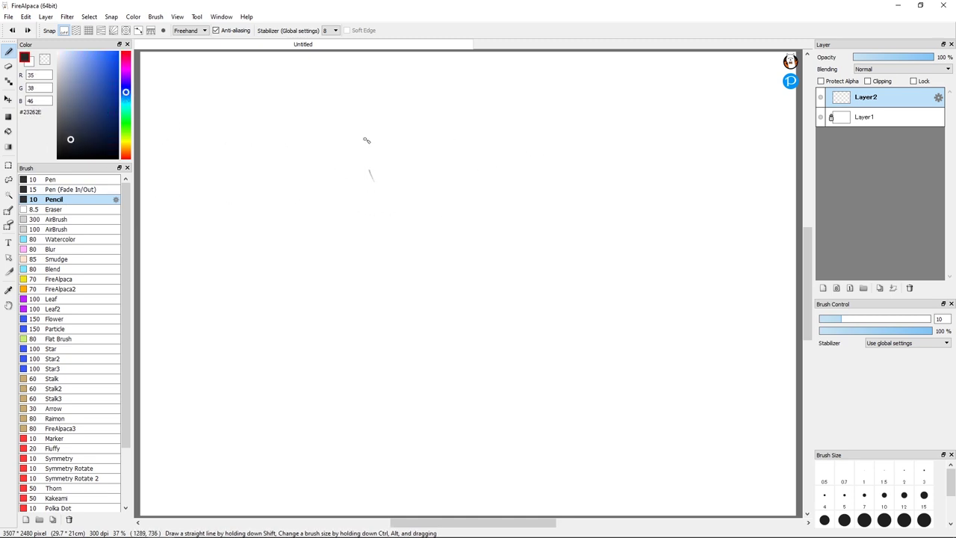
{"action": "mouse_move", "coordinate": [364, 144]}
{"action": "left_mouse_down"}
{"action": "mouse_move", "coordinate": [539, 173]}
{"action": "mouse_move", "coordinate": [485, 137]}
{"action": "left_mouse_up"}
{"action": "key", "text": "ctrl+z"}
Step: Sketch the curved upper lash line of an eye near the canvas's upper middle and erase its stray ends
{"action": "mouse_move", "coordinate": [392, 214]}
{"action": "left_mouse_down"}
{"action": "mouse_move", "coordinate": [433, 194]}
{"action": "mouse_move", "coordinate": [463, 203]}
{"action": "left_mouse_up"}
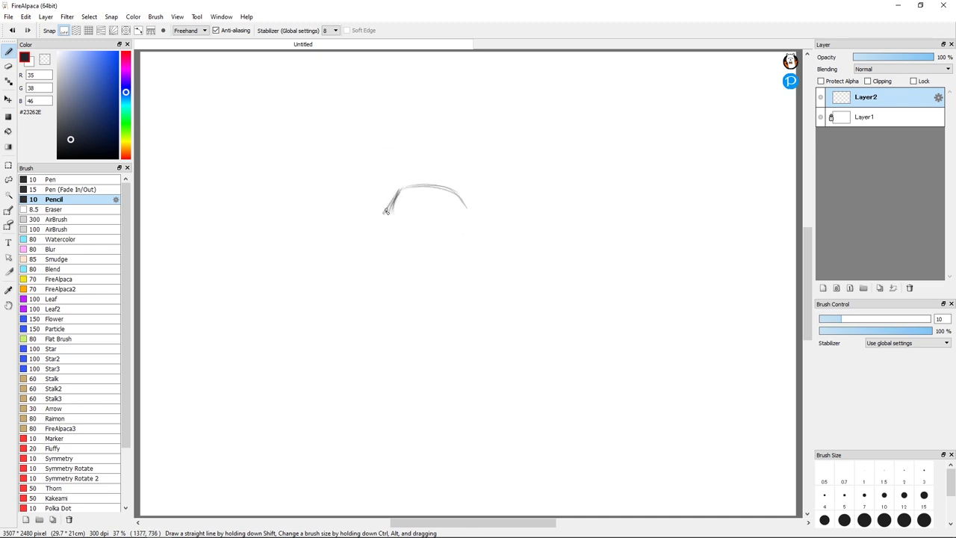
{"action": "key", "text": "ctrl+z"}
{"action": "key", "text": "e"}
{"action": "key", "text": "b"}
{"action": "left_click_drag", "start_coordinate": [391, 208], "coordinate": [446, 180]}
{"action": "left_click_drag", "start_coordinate": [408, 187], "coordinate": [469, 192]}
{"action": "key", "text": "e"}
{"action": "left_click_drag", "start_coordinate": [460, 196], "coordinate": [450, 191]}
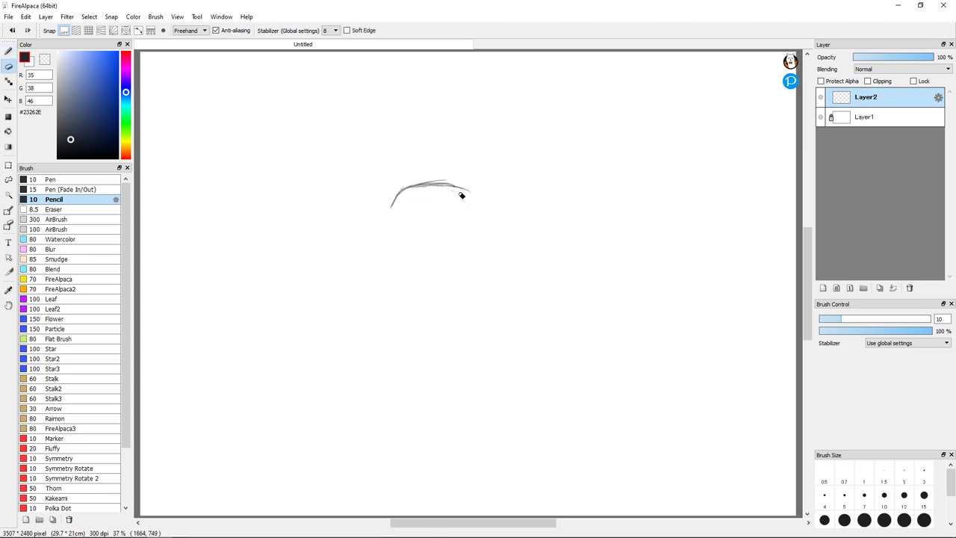
Step: Sketch the eyebrow, eyelid crease, outer lash wing and rounded iris outline around the lash line
{"action": "key", "text": "b"}
{"action": "mouse_move", "coordinate": [389, 212]}
{"action": "left_mouse_down"}
{"action": "mouse_move", "coordinate": [433, 187]}
{"action": "mouse_move", "coordinate": [475, 186]}
{"action": "mouse_move", "coordinate": [481, 191]}
{"action": "mouse_move", "coordinate": [454, 226]}
{"action": "mouse_move", "coordinate": [374, 177]}
{"action": "mouse_move", "coordinate": [480, 164]}
{"action": "left_mouse_up"}
{"action": "key", "text": "e"}
{"action": "key", "text": "b"}
{"action": "left_click_drag", "start_coordinate": [407, 197], "coordinate": [447, 220]}
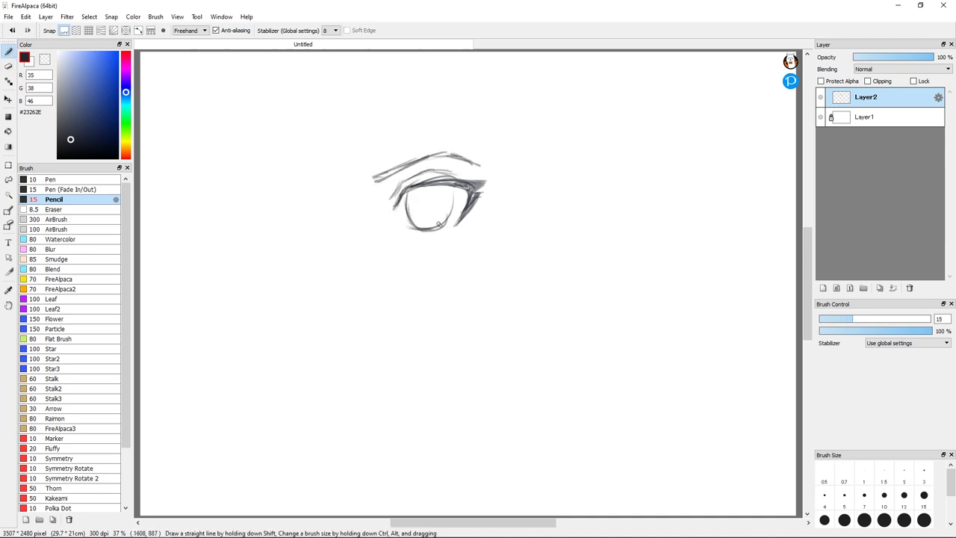
{"action": "left_click_drag", "start_coordinate": [452, 187], "coordinate": [420, 231]}
Step: Transform the eye sketch, enlarging it and moving it towards the middle of the canvas
{"action": "key", "text": "ctrl+t"}
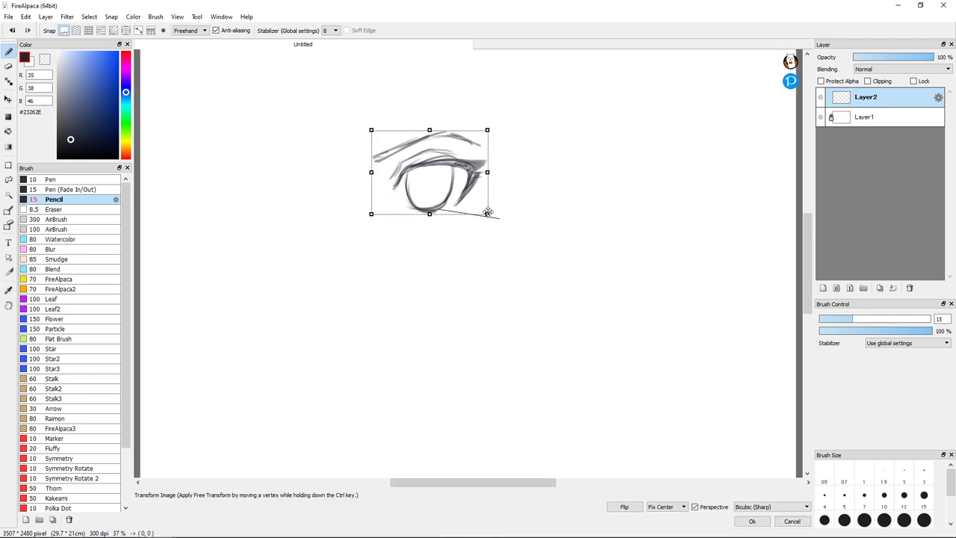
{"action": "mouse_move", "coordinate": [488, 213]}
{"action": "left_mouse_down"}
{"action": "mouse_move", "coordinate": [533, 266]}
{"action": "mouse_move", "coordinate": [543, 258]}
{"action": "left_mouse_up"}
{"action": "left_click_drag", "start_coordinate": [455, 180], "coordinate": [483, 246]}
{"action": "left_click_drag", "start_coordinate": [557, 156], "coordinate": [587, 143]}
{"action": "key", "text": "Return"}
Step: Lower the sketch layer's opacity to 10% and lock it, and add a new layer above it for the line art
{"action": "scroll", "coordinate": [511, 337], "scroll_direction": "up", "scroll_amount": 1}
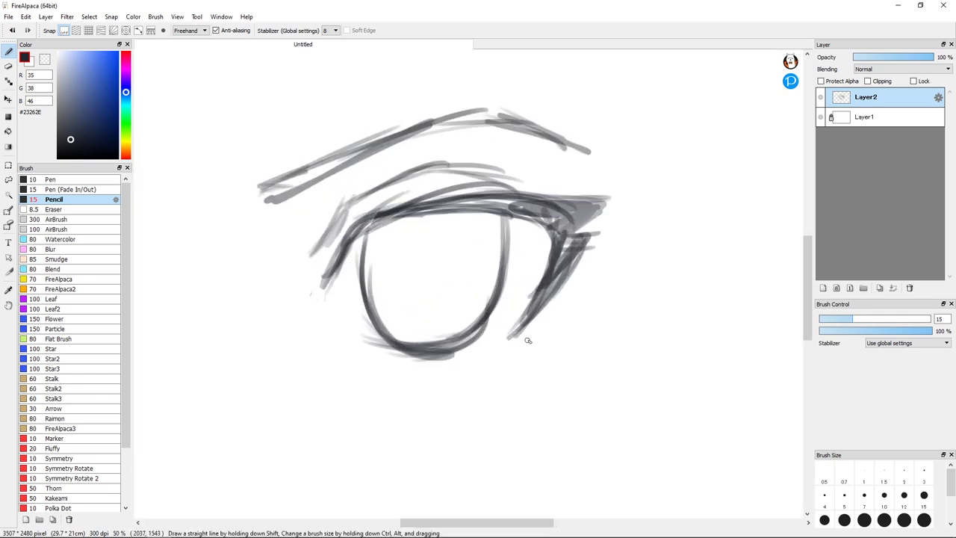
{"action": "left_click_drag", "start_coordinate": [496, 346], "coordinate": [511, 348]}
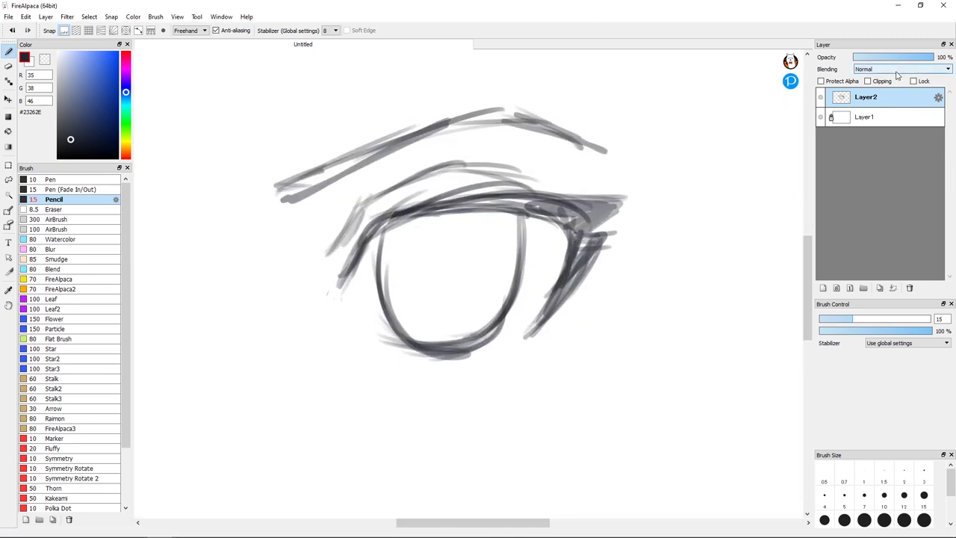
{"action": "left_click_drag", "start_coordinate": [878, 59], "coordinate": [865, 61]}
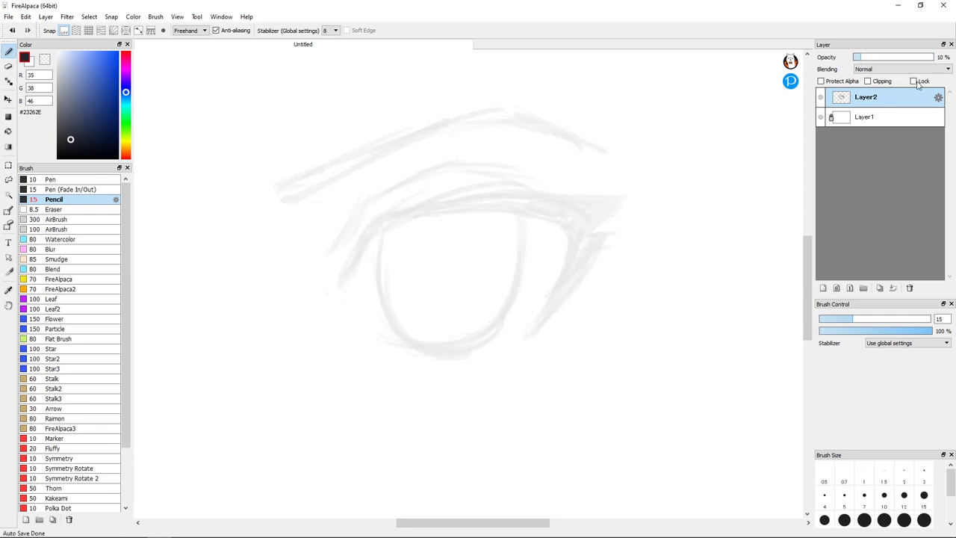
{"action": "left_click", "coordinate": [823, 287]}
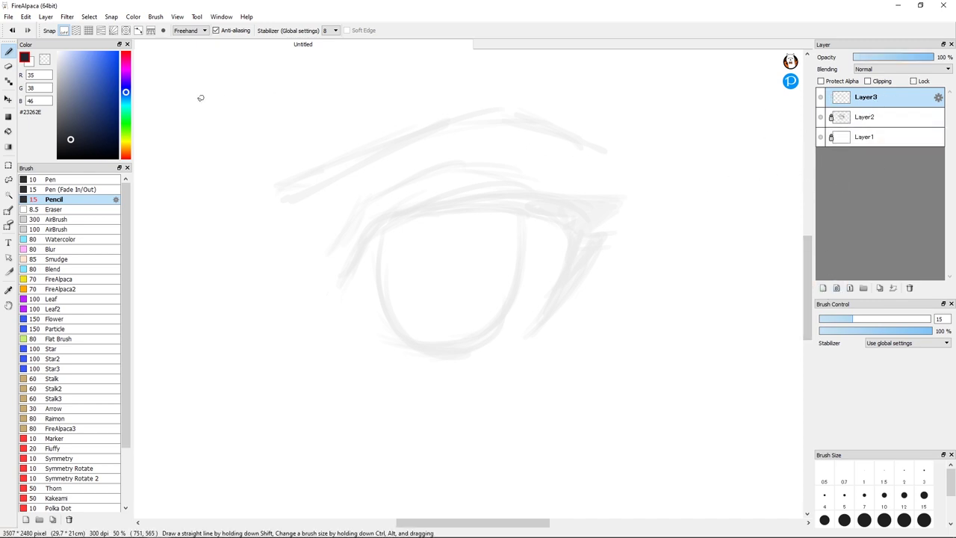
Step: Choose the Pen brush at size 10 with colour #232428 and undo the test strokes made with it
{"action": "left_click", "coordinate": [50, 180]}
{"action": "mouse_move", "coordinate": [245, 141]}
{"action": "left_mouse_down"}
{"action": "mouse_move", "coordinate": [313, 175]}
{"action": "mouse_move", "coordinate": [420, 163]}
{"action": "left_mouse_up"}
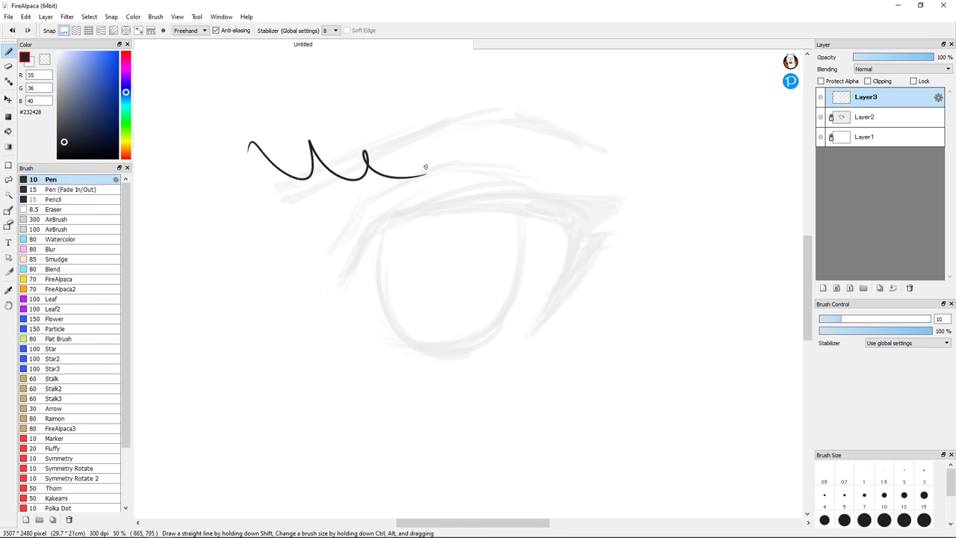
{"action": "key", "text": "ctrl+z"}
{"action": "mouse_move", "coordinate": [309, 158]}
{"action": "left_mouse_down"}
{"action": "mouse_move", "coordinate": [388, 139]}
{"action": "mouse_move", "coordinate": [468, 101]}
{"action": "left_mouse_up"}
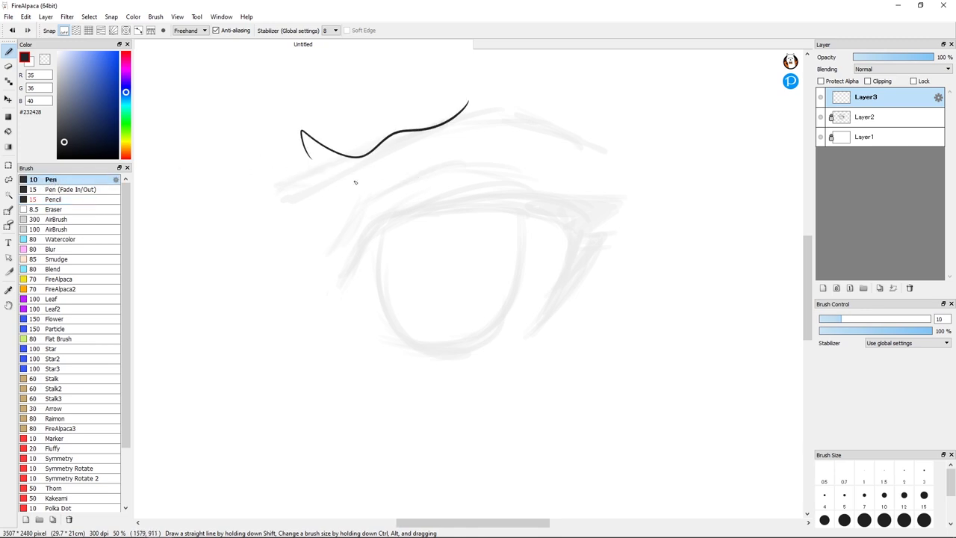
{"action": "key", "text": "ctrl+z"}
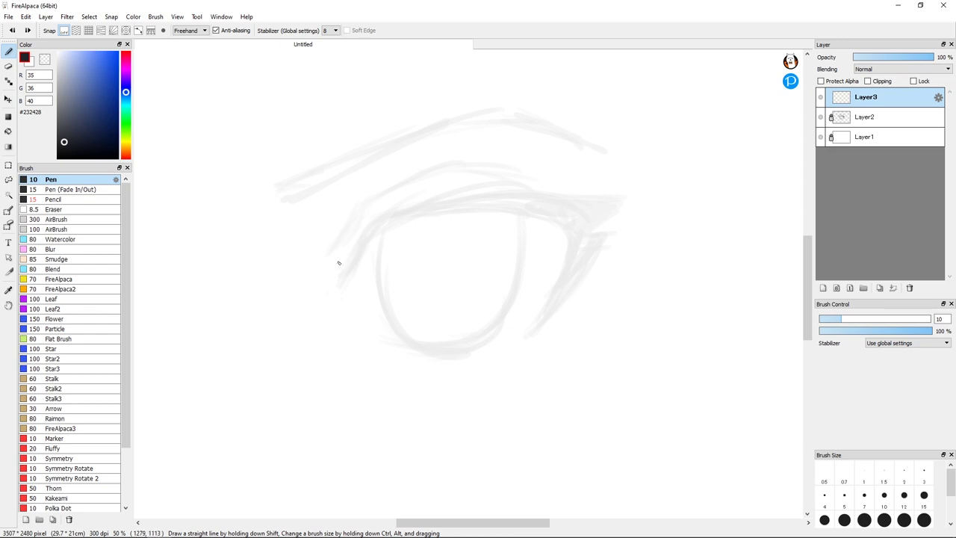
Step: Set the Pen brush size to 15 and remove the trial strokes from the line art layer
{"action": "left_click_drag", "start_coordinate": [364, 233], "coordinate": [344, 282]}
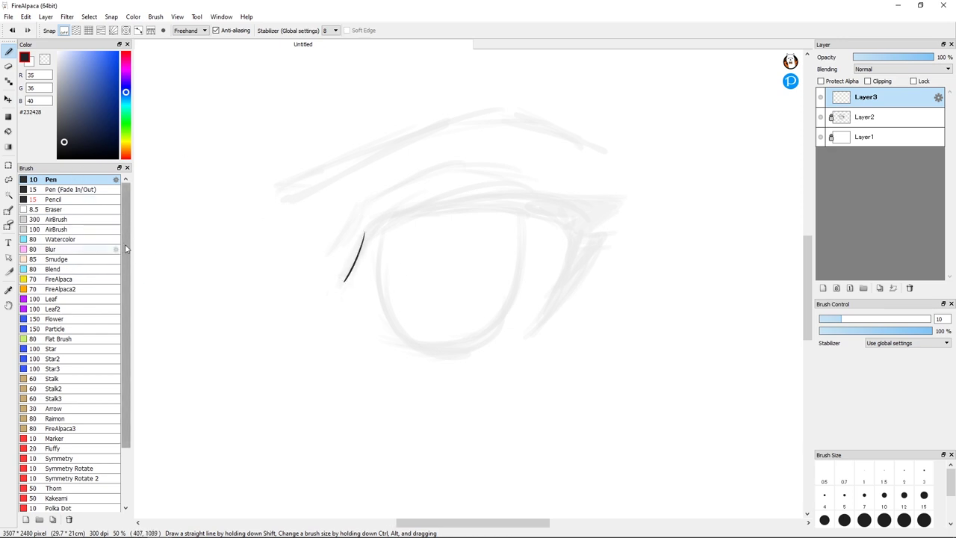
{"action": "scroll", "coordinate": [112, 280], "scroll_direction": "down", "scroll_amount": 3}
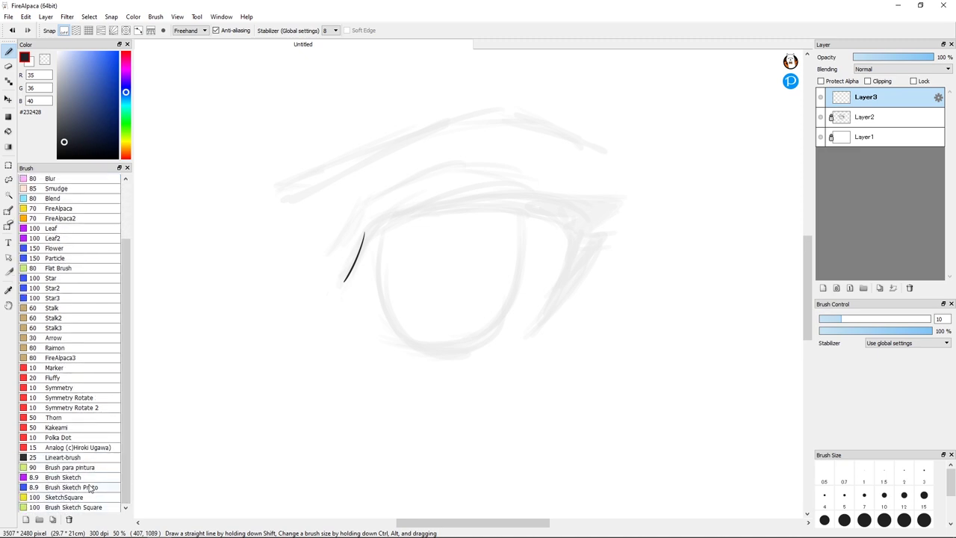
{"action": "scroll", "coordinate": [85, 178], "scroll_direction": "up", "scroll_amount": 3}
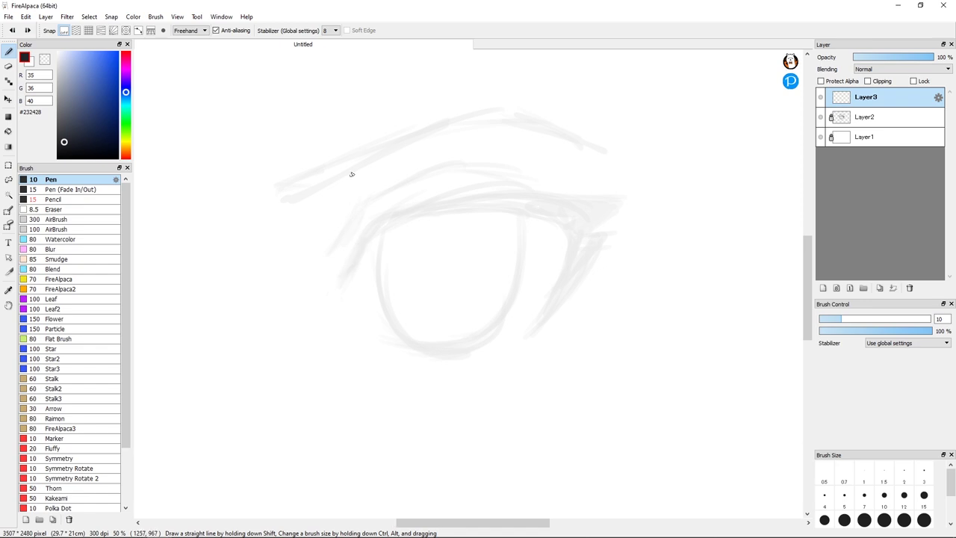
{"action": "left_click", "coordinate": [923, 494]}
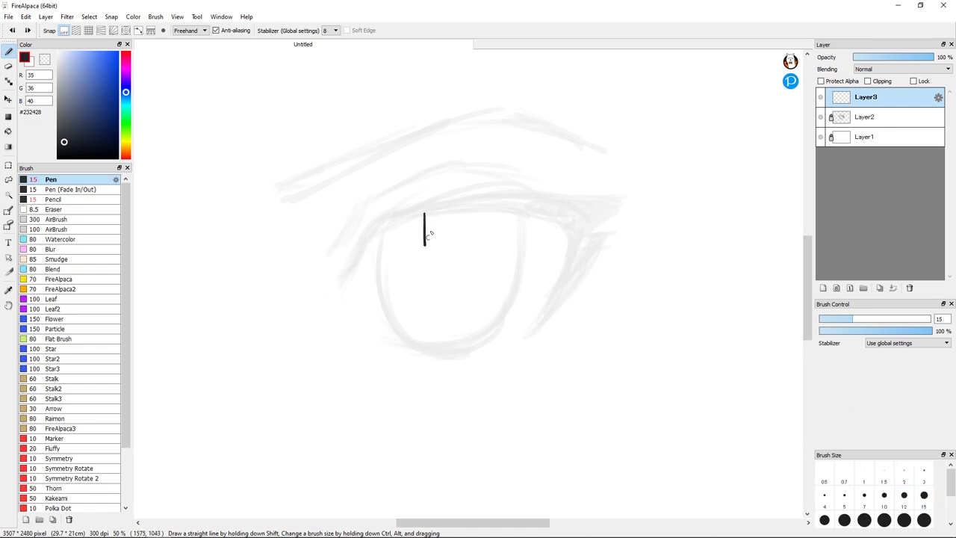
{"action": "key", "text": "ctrl+z"}
Step: Ink the eyelid crease over the sketch as a short inner stroke and a longer bent stroke, redoing uneven attempts
{"action": "mouse_move", "coordinate": [337, 247]}
{"action": "left_mouse_down"}
{"action": "mouse_move", "coordinate": [357, 202]}
{"action": "mouse_move", "coordinate": [445, 159]}
{"action": "left_mouse_up"}
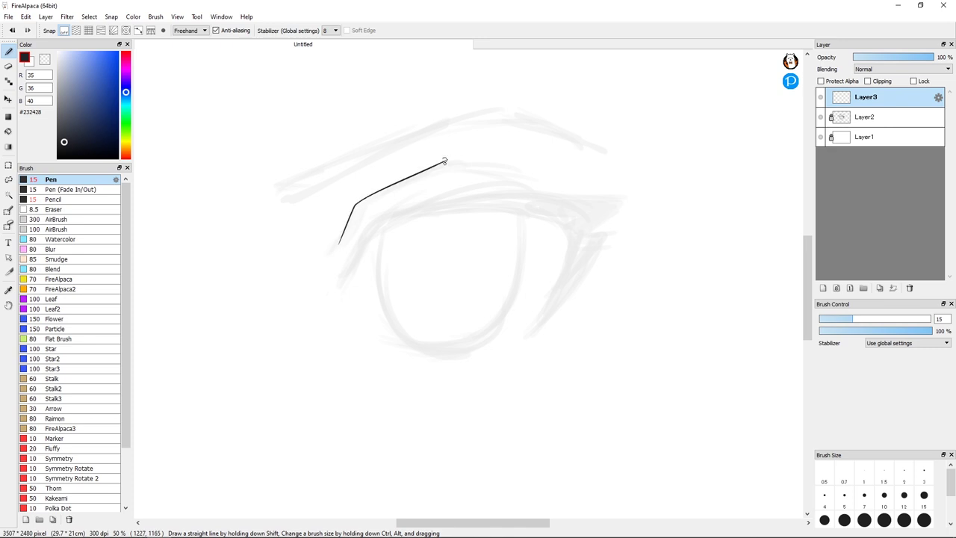
{"action": "key", "text": "ctrl+z"}
{"action": "left_click_drag", "start_coordinate": [334, 250], "coordinate": [361, 207]}
{"action": "key", "text": "ctrl+z"}
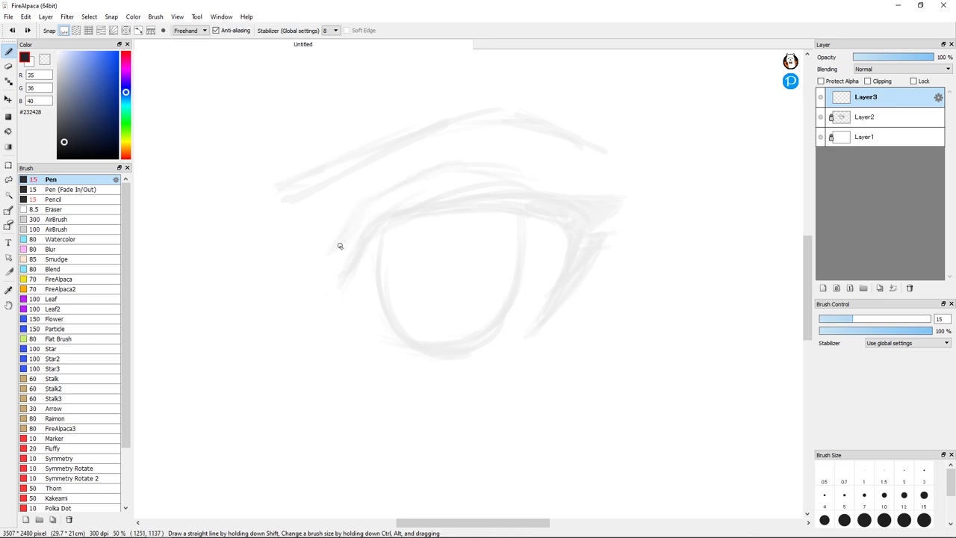
{"action": "left_click_drag", "start_coordinate": [339, 246], "coordinate": [357, 206]}
{"action": "key", "text": "ctrl+z"}
{"action": "mouse_move", "coordinate": [337, 246]}
{"action": "left_mouse_down"}
{"action": "mouse_move", "coordinate": [369, 198]}
{"action": "mouse_move", "coordinate": [471, 159]}
{"action": "left_mouse_up"}
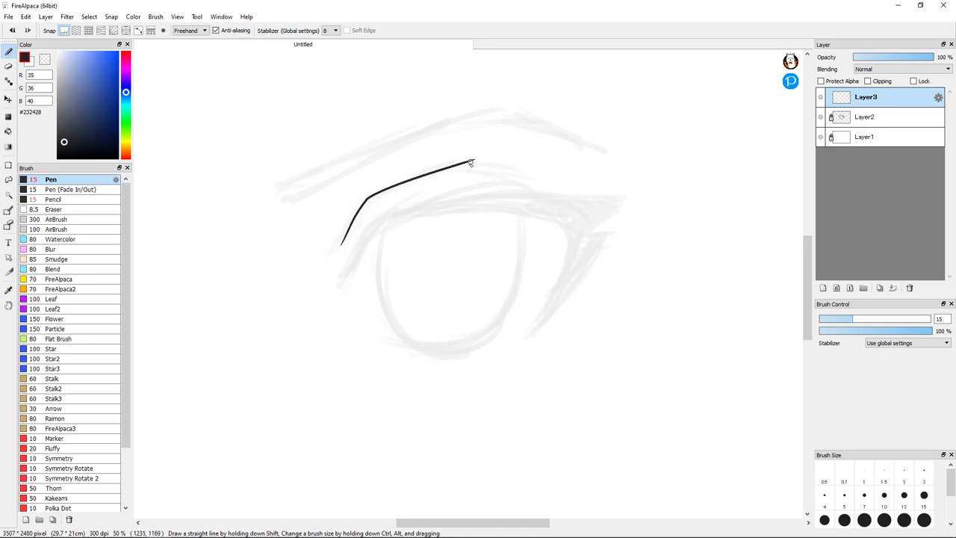
{"action": "key", "text": "ctrl+z"}
{"action": "mouse_move", "coordinate": [359, 211]}
{"action": "left_mouse_down"}
{"action": "mouse_move", "coordinate": [376, 193]}
{"action": "mouse_move", "coordinate": [457, 164]}
{"action": "left_mouse_up"}
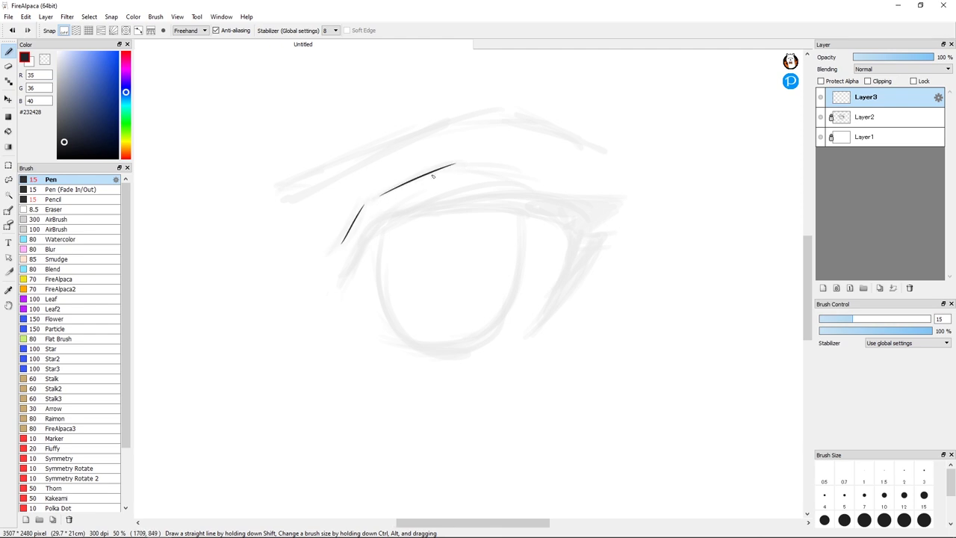
{"action": "key", "text": "ctrl+z"}
{"action": "left_click_drag", "start_coordinate": [374, 197], "coordinate": [534, 171]}
Step: Ink the lower and upper edges of the eyebrow along the sketch
{"action": "mouse_move", "coordinate": [274, 186]}
{"action": "left_mouse_down"}
{"action": "mouse_move", "coordinate": [294, 200]}
{"action": "mouse_move", "coordinate": [485, 123]}
{"action": "left_mouse_up"}
{"action": "key", "text": "ctrl+z"}
{"action": "mouse_move", "coordinate": [289, 199]}
{"action": "left_mouse_down"}
{"action": "mouse_move", "coordinate": [490, 118]}
{"action": "mouse_move", "coordinate": [612, 151]}
{"action": "left_mouse_up"}
{"action": "left_click_drag", "start_coordinate": [276, 187], "coordinate": [465, 111]}
{"action": "key", "text": "ctrl+z"}
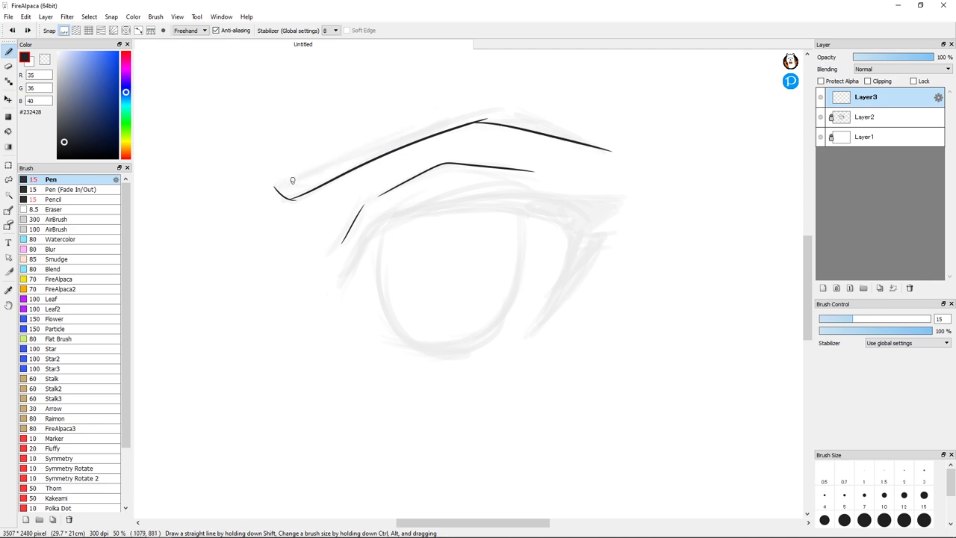
{"action": "left_click_drag", "start_coordinate": [275, 187], "coordinate": [482, 110]}
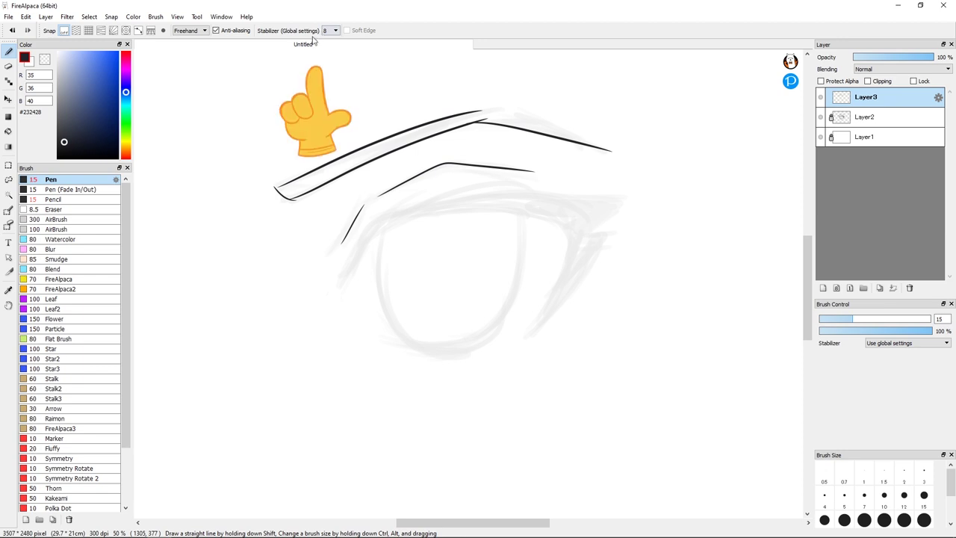
Step: Set the global stabilizer to 19, redraw the eyebrow's upper edge and erase part of its outer tail
{"action": "left_click", "coordinate": [335, 31]}
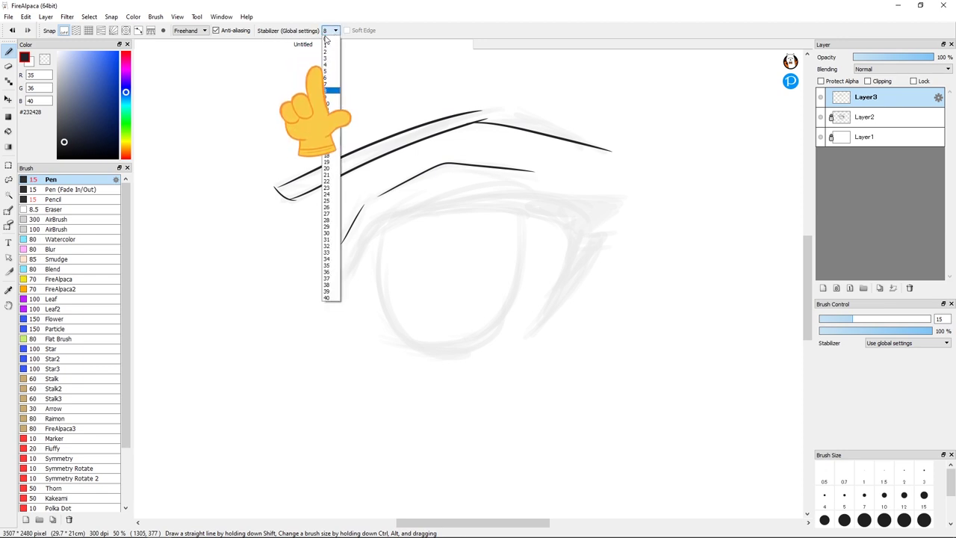
{"action": "left_click", "coordinate": [327, 163]}
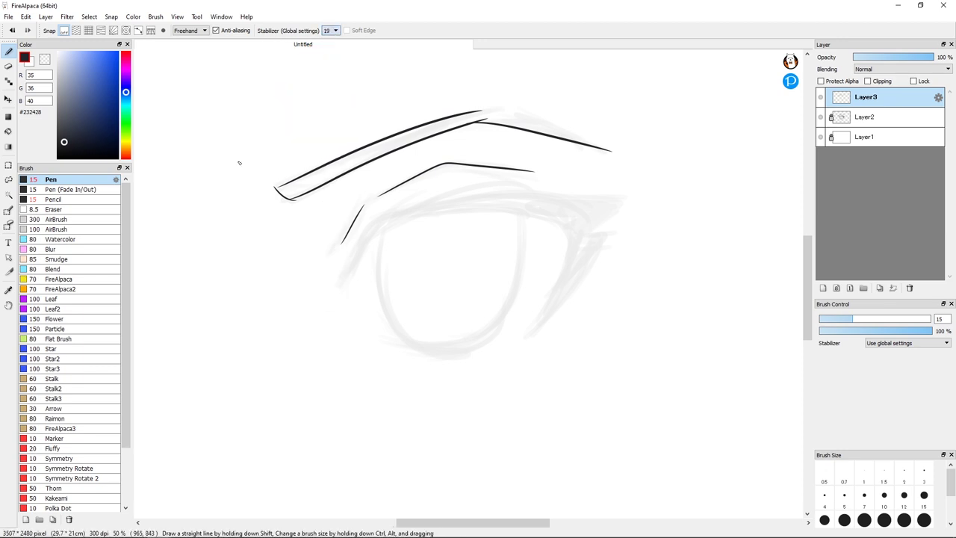
{"action": "mouse_move", "coordinate": [237, 161]}
{"action": "left_mouse_down"}
{"action": "mouse_move", "coordinate": [398, 96]}
{"action": "mouse_move", "coordinate": [517, 97]}
{"action": "left_mouse_up"}
{"action": "key", "text": "ctrl+z"}
{"action": "key", "text": "ctrl+z"}
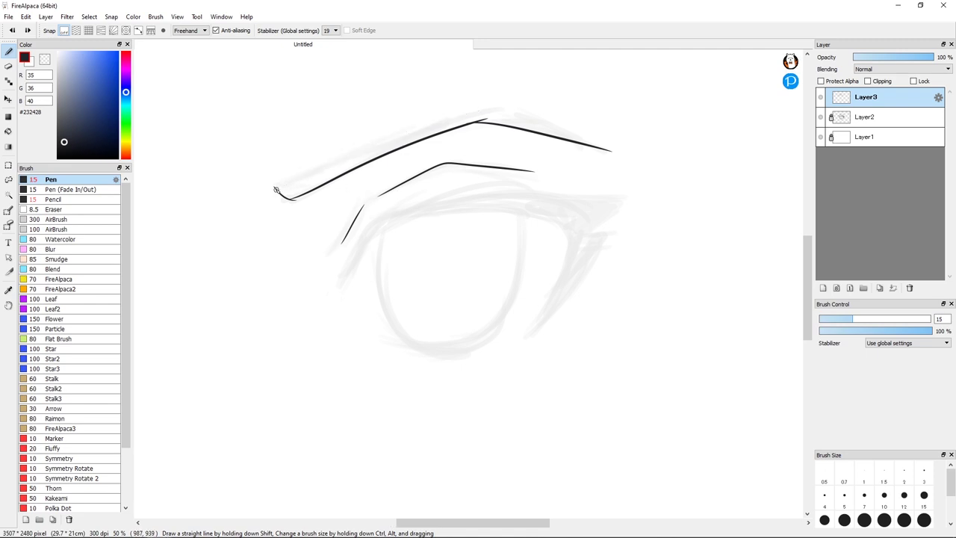
{"action": "mouse_move", "coordinate": [339, 163]}
{"action": "left_mouse_down"}
{"action": "mouse_move", "coordinate": [450, 117]}
{"action": "mouse_move", "coordinate": [643, 173]}
{"action": "mouse_move", "coordinate": [593, 154]}
{"action": "mouse_move", "coordinate": [613, 152]}
{"action": "left_mouse_up"}
{"action": "key", "text": "e"}
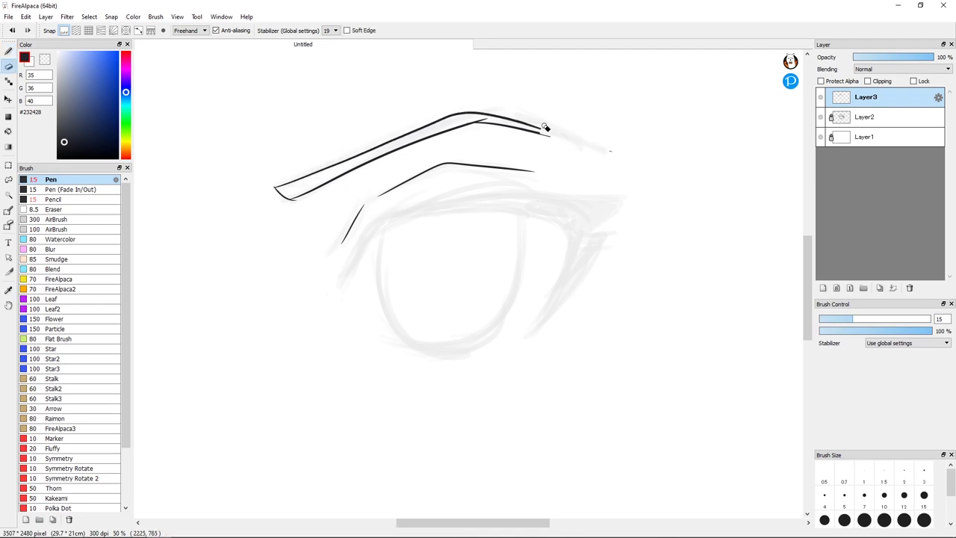
Step: Select the whole inked eyebrow with a freehand selection, delete it and clear the selection
{"action": "key", "text": "b"}
{"action": "key", "text": "l"}
{"action": "mouse_move", "coordinate": [337, 99]}
{"action": "left_mouse_down"}
{"action": "mouse_move", "coordinate": [427, 154]}
{"action": "mouse_move", "coordinate": [359, 95]}
{"action": "left_mouse_up"}
{"action": "key", "text": "Delete"}
{"action": "key", "text": "ctrl+d"}
Step: Ink the lower and upper contours of the upper lash band from the inner corner to the outer tip
{"action": "key", "text": "b"}
{"action": "left_click_drag", "start_coordinate": [345, 278], "coordinate": [383, 215]}
{"action": "key", "text": "ctrl+z"}
{"action": "mouse_move", "coordinate": [344, 277]}
{"action": "left_mouse_down"}
{"action": "mouse_move", "coordinate": [383, 217]}
{"action": "mouse_move", "coordinate": [618, 215]}
{"action": "left_mouse_up"}
{"action": "left_click_drag", "start_coordinate": [380, 217], "coordinate": [644, 197]}
Step: Ink the two edges of the outer lash wing down to its point and erase the overshoot at the outer tip
{"action": "left_click_drag", "start_coordinate": [554, 217], "coordinate": [525, 336]}
{"action": "left_click_drag", "start_coordinate": [610, 216], "coordinate": [513, 341]}
{"action": "key", "text": "e"}
{"action": "left_click_drag", "start_coordinate": [646, 194], "coordinate": [632, 199]}
{"action": "key", "text": "b"}
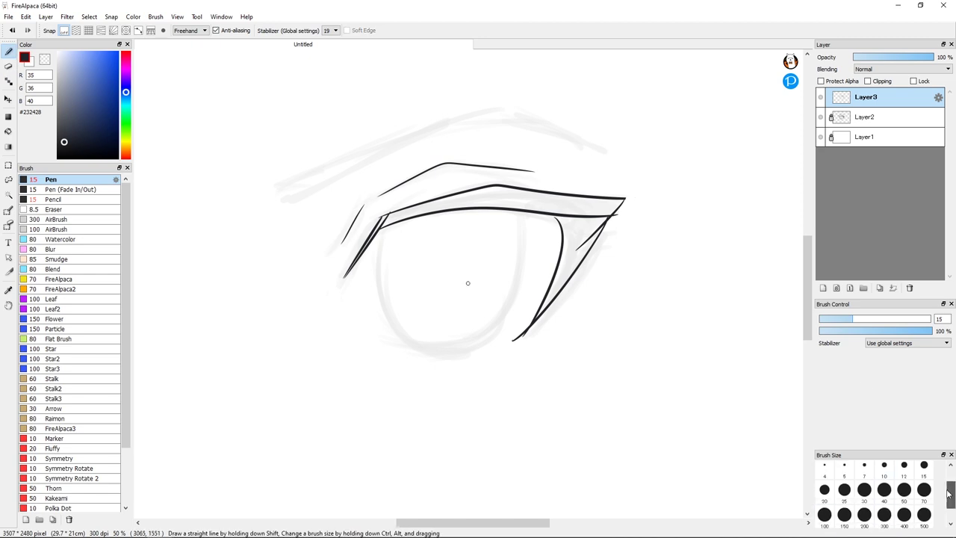
Step: Set the pen size to 30 and ink the rounded iris outline with a short lower lid line beneath it
{"action": "left_click", "coordinate": [864, 486]}
{"action": "mouse_move", "coordinate": [383, 218]}
{"action": "left_mouse_down"}
{"action": "mouse_move", "coordinate": [416, 215]}
{"action": "mouse_move", "coordinate": [492, 317]}
{"action": "left_mouse_up"}
{"action": "mouse_move", "coordinate": [474, 350]}
{"action": "left_mouse_down"}
{"action": "mouse_move", "coordinate": [404, 344]}
{"action": "mouse_move", "coordinate": [492, 341]}
{"action": "left_mouse_up"}
Step: Fill the upper lash band and outer wing with solid dark ink, including the small side lash point
{"action": "mouse_move", "coordinate": [381, 222]}
{"action": "left_mouse_down"}
{"action": "mouse_move", "coordinate": [413, 209]}
{"action": "mouse_move", "coordinate": [346, 276]}
{"action": "mouse_move", "coordinate": [416, 212]}
{"action": "mouse_move", "coordinate": [619, 202]}
{"action": "left_mouse_up"}
{"action": "left_click_drag", "start_coordinate": [563, 218], "coordinate": [579, 245]}
{"action": "mouse_move", "coordinate": [570, 270]}
{"action": "left_mouse_down"}
{"action": "mouse_move", "coordinate": [623, 202]}
{"action": "mouse_move", "coordinate": [544, 310]}
{"action": "left_mouse_up"}
{"action": "mouse_move", "coordinate": [543, 309]}
{"action": "left_mouse_down"}
{"action": "mouse_move", "coordinate": [566, 241]}
{"action": "mouse_move", "coordinate": [540, 318]}
{"action": "left_mouse_up"}
{"action": "left_click_drag", "start_coordinate": [564, 289], "coordinate": [608, 236]}
Step: Erase the rough edges and stray tip of the outer lash wing, and save the drawing as teste.mdp
{"action": "key", "text": "e"}
{"action": "key", "text": "b"}
{"action": "key", "text": "e"}
{"action": "mouse_move", "coordinate": [551, 275]}
{"action": "left_mouse_down"}
{"action": "mouse_move", "coordinate": [561, 220]}
{"action": "mouse_move", "coordinate": [518, 344]}
{"action": "left_mouse_up"}
{"action": "key", "text": "b"}
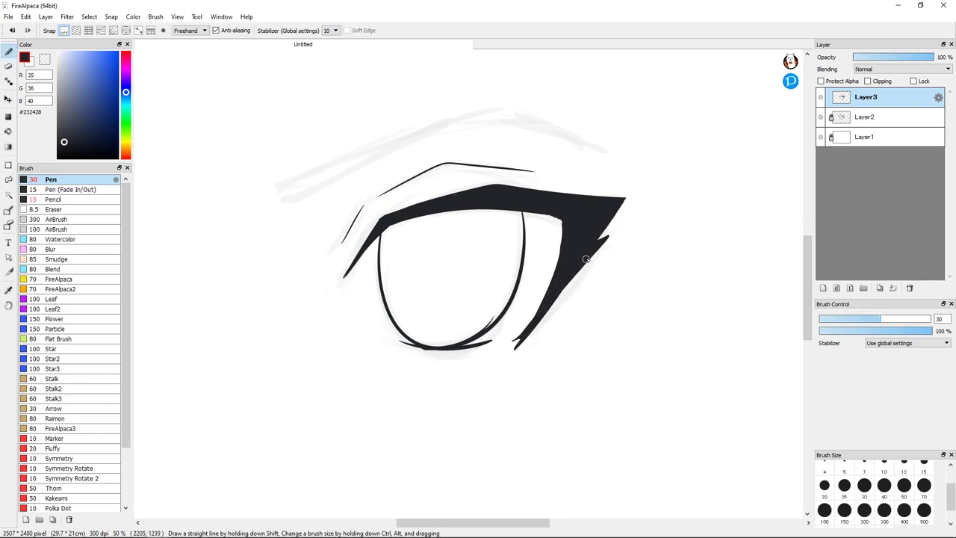
{"action": "key", "text": "e"}
{"action": "left_click_drag", "start_coordinate": [587, 259], "coordinate": [526, 340]}
{"action": "left_click_drag", "start_coordinate": [525, 336], "coordinate": [540, 302]}
{"action": "left_click_drag", "start_coordinate": [557, 220], "coordinate": [562, 248]}
{"action": "key", "text": "b"}
{"action": "key", "text": "ctrl+s"}
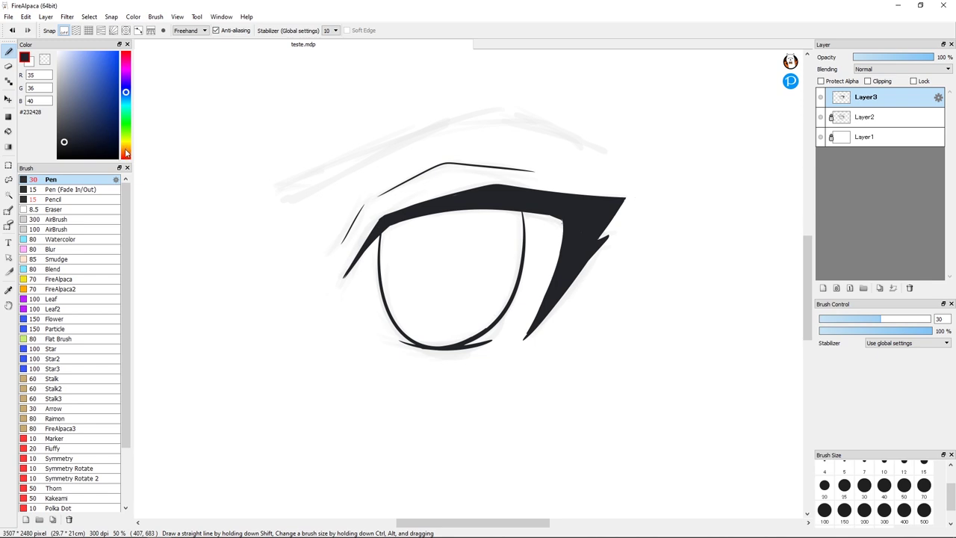
Step: Paint the eyebrow along its sketched arc with the size 30 pen in brown #694027
{"action": "left_click", "coordinate": [125, 153]}
{"action": "left_click_drag", "start_coordinate": [81, 122], "coordinate": [82, 95]}
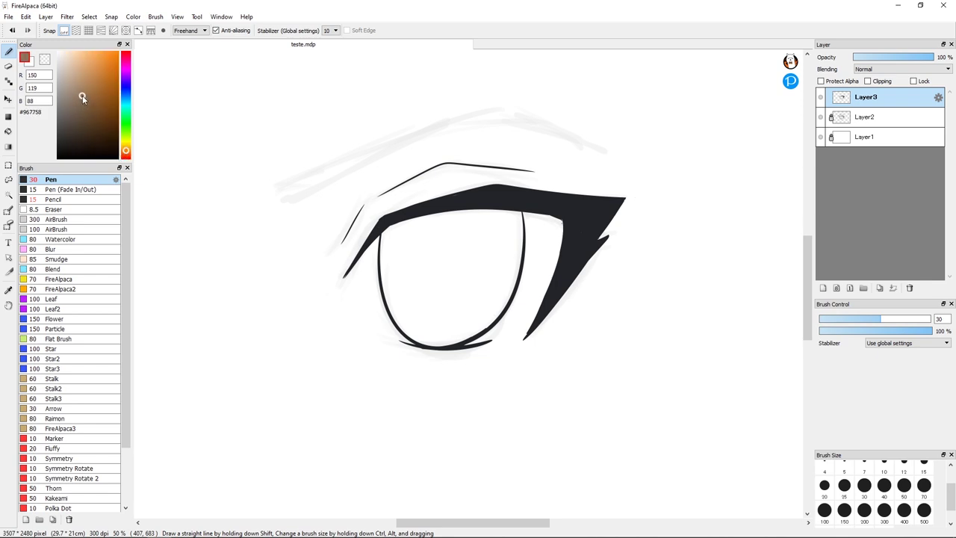
{"action": "mouse_move", "coordinate": [294, 196]}
{"action": "left_mouse_down"}
{"action": "mouse_move", "coordinate": [277, 189]}
{"action": "mouse_move", "coordinate": [290, 199]}
{"action": "left_mouse_up"}
{"action": "key", "text": "ctrl+z"}
{"action": "key", "text": "ctrl+z"}
{"action": "left_click_drag", "start_coordinate": [84, 102], "coordinate": [96, 115]}
{"action": "left_click", "coordinate": [125, 153]}
{"action": "mouse_move", "coordinate": [278, 187]}
{"action": "left_mouse_down"}
{"action": "mouse_move", "coordinate": [477, 112]}
{"action": "mouse_move", "coordinate": [595, 147]}
{"action": "left_mouse_up"}
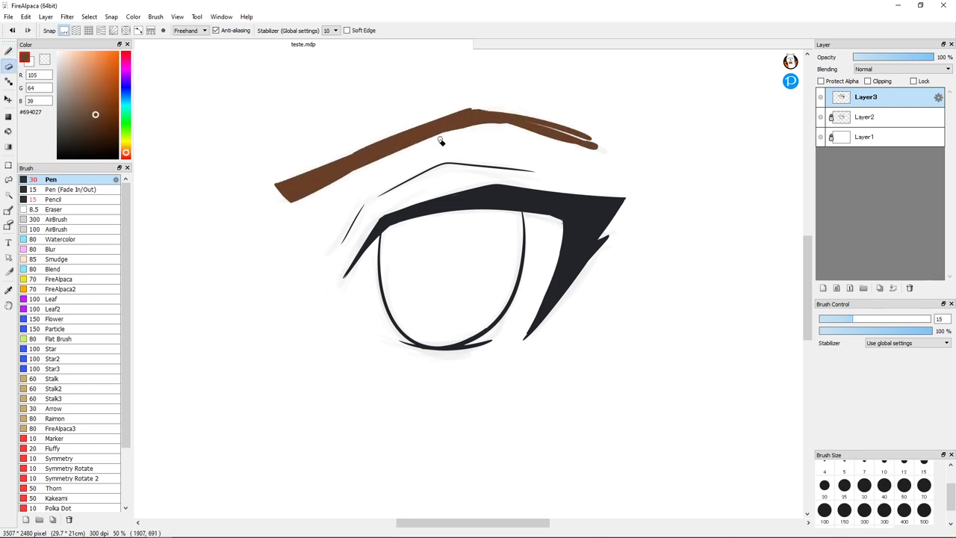
Step: Refine the eyebrow with a pointed arch, a tapered outer tail and narrow slits near both ends
{"action": "left_click_drag", "start_coordinate": [515, 122], "coordinate": [596, 151]}
{"action": "key", "text": "e"}
{"action": "mouse_move", "coordinate": [564, 128]}
{"action": "left_mouse_down"}
{"action": "mouse_move", "coordinate": [602, 145]}
{"action": "mouse_move", "coordinate": [553, 136]}
{"action": "left_mouse_up"}
{"action": "key", "text": "b"}
{"action": "left_click_drag", "start_coordinate": [472, 111], "coordinate": [482, 107]}
{"action": "left_click_drag", "start_coordinate": [273, 187], "coordinate": [284, 202]}
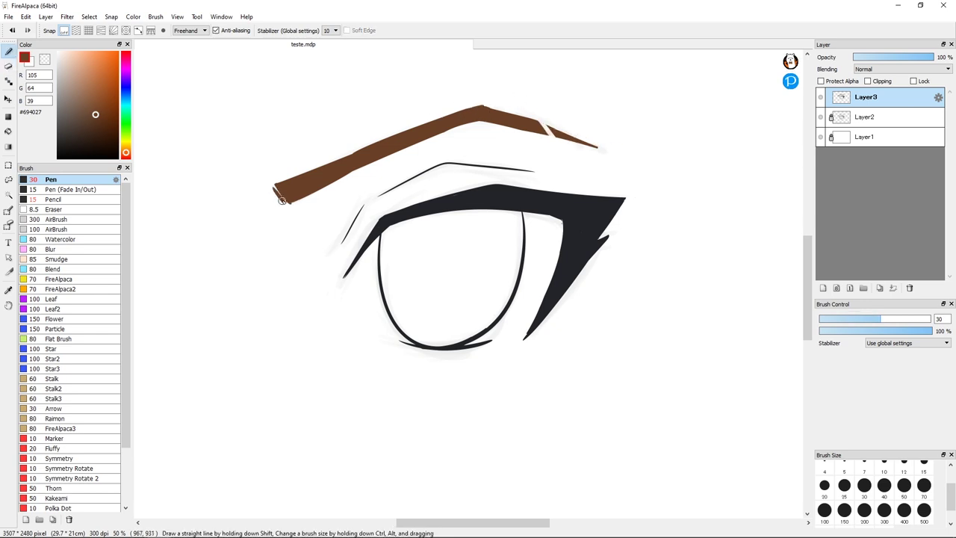
Step: Prepare an empty colouring layer beneath the locked line art, with the Layer2 sketch hidden
{"action": "left_click", "coordinate": [820, 117]}
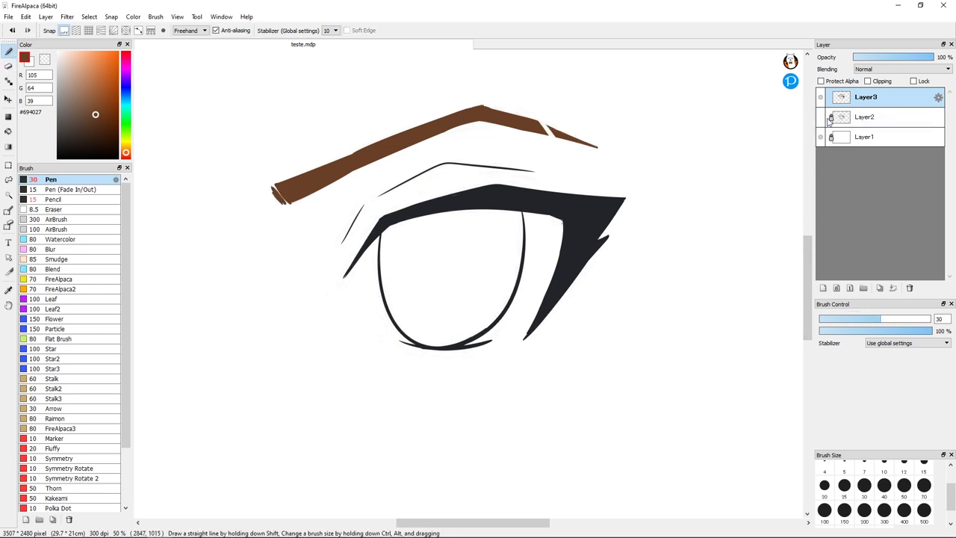
{"action": "left_click", "coordinate": [914, 81]}
{"action": "left_click", "coordinate": [822, 287]}
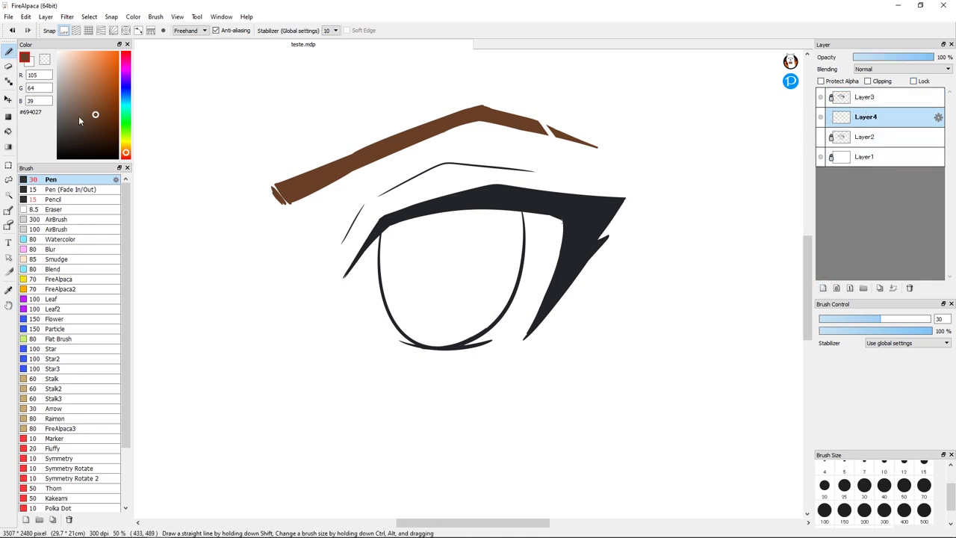
{"action": "left_click_drag", "start_coordinate": [77, 100], "coordinate": [66, 82]}
{"action": "left_click", "coordinate": [73, 65]}
{"action": "left_click_drag", "start_coordinate": [125, 152], "coordinate": [126, 150]}
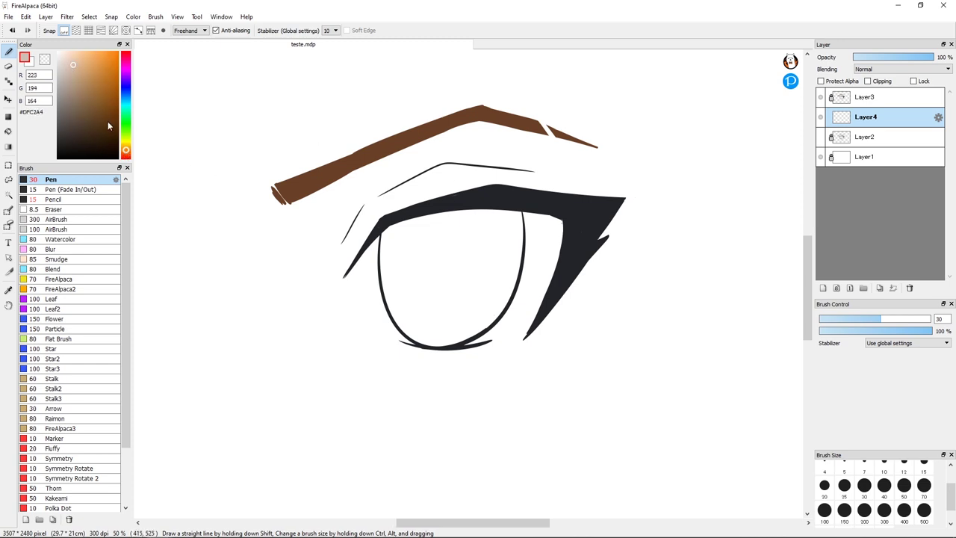
{"action": "left_click_drag", "start_coordinate": [73, 62], "coordinate": [73, 59]}
{"action": "left_click", "coordinate": [126, 154]}
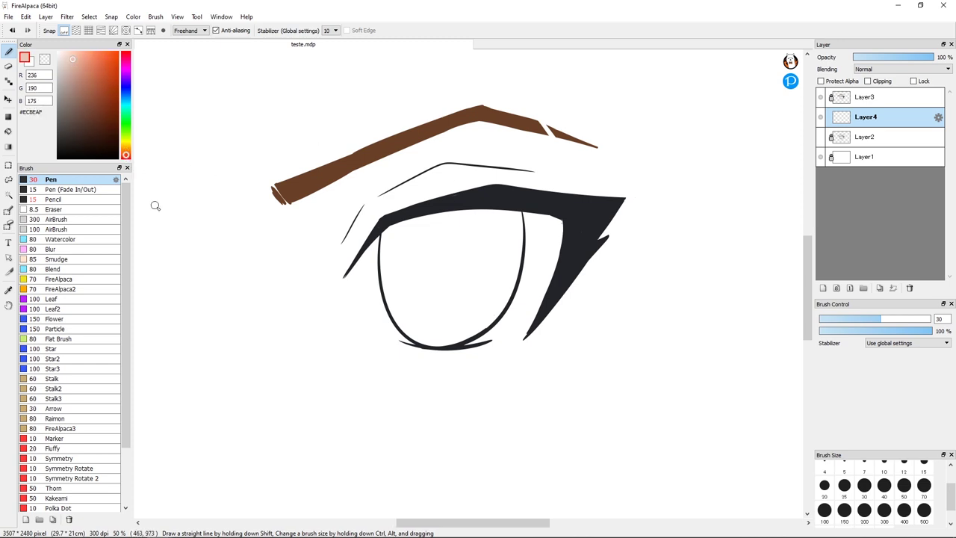
{"action": "left_click", "coordinate": [321, 196], "text": "alt"}
{"action": "left_click", "coordinate": [302, 186], "text": "alt"}
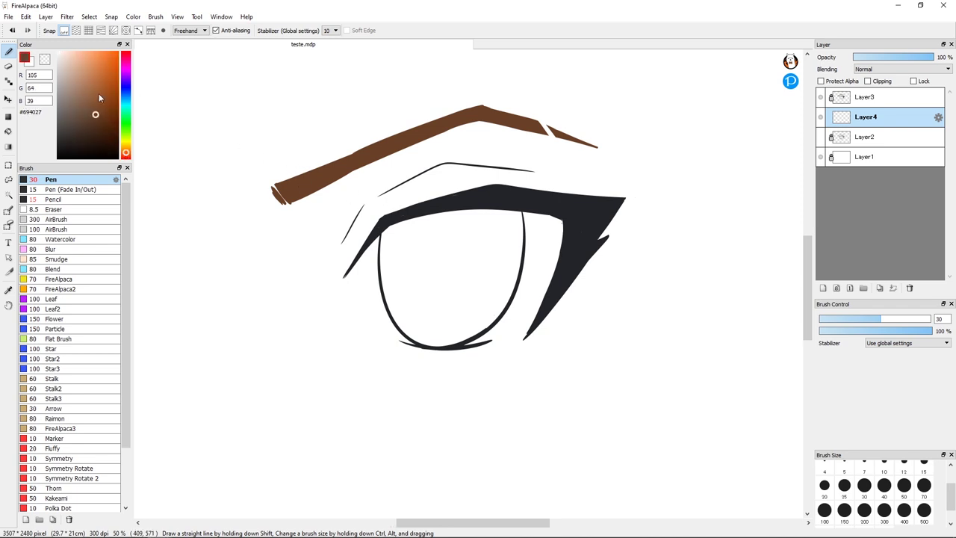
{"action": "left_click_drag", "start_coordinate": [87, 80], "coordinate": [79, 62]}
{"action": "mouse_move", "coordinate": [343, 194]}
{"action": "left_mouse_down"}
{"action": "mouse_move", "coordinate": [343, 216]}
{"action": "mouse_move", "coordinate": [376, 271]}
{"action": "left_mouse_up"}
{"action": "key", "text": "ctrl+z"}
{"action": "left_click", "coordinate": [904, 490]}
{"action": "left_click_drag", "start_coordinate": [400, 160], "coordinate": [411, 271]}
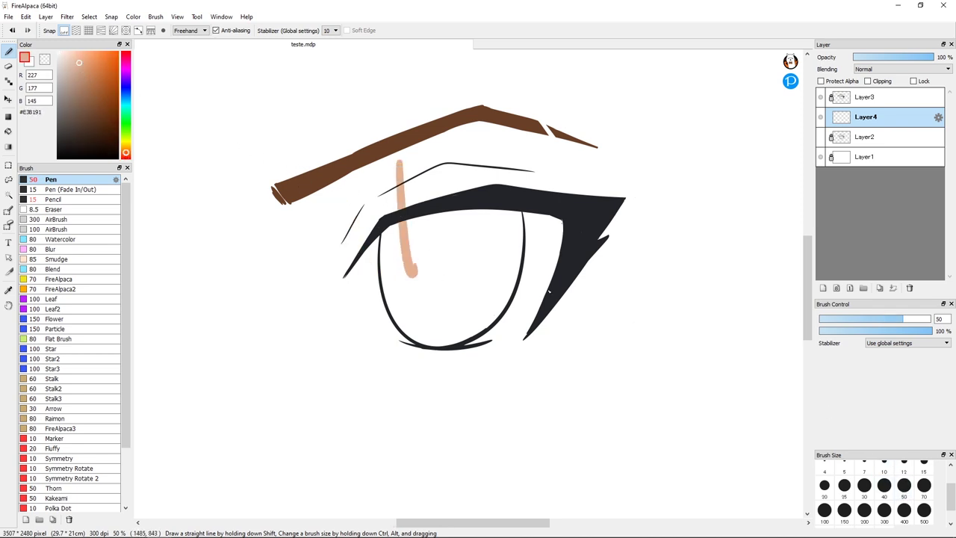
{"action": "key", "text": "ctrl+z"}
Step: Paint a broad rounded skin base around the whole eye and eyebrow with the size 300 pen in #F3D6C5
{"action": "left_click", "coordinate": [884, 510]}
{"action": "mouse_move", "coordinate": [361, 173]}
{"action": "left_mouse_down"}
{"action": "mouse_move", "coordinate": [358, 276]}
{"action": "mouse_move", "coordinate": [306, 202]}
{"action": "mouse_move", "coordinate": [490, 117]}
{"action": "mouse_move", "coordinate": [335, 224]}
{"action": "mouse_move", "coordinate": [559, 149]}
{"action": "mouse_move", "coordinate": [607, 159]}
{"action": "mouse_move", "coordinate": [477, 309]}
{"action": "mouse_move", "coordinate": [331, 266]}
{"action": "mouse_move", "coordinate": [480, 363]}
{"action": "mouse_move", "coordinate": [437, 219]}
{"action": "mouse_move", "coordinate": [299, 186]}
{"action": "mouse_move", "coordinate": [623, 224]}
{"action": "mouse_move", "coordinate": [257, 199]}
{"action": "mouse_move", "coordinate": [383, 139]}
{"action": "mouse_move", "coordinate": [384, 127]}
{"action": "mouse_move", "coordinate": [607, 118]}
{"action": "mouse_move", "coordinate": [426, 374]}
{"action": "mouse_move", "coordinate": [322, 325]}
{"action": "mouse_move", "coordinate": [594, 298]}
{"action": "mouse_move", "coordinate": [435, 366]}
{"action": "mouse_move", "coordinate": [309, 328]}
{"action": "mouse_move", "coordinate": [401, 384]}
{"action": "mouse_move", "coordinate": [357, 351]}
{"action": "mouse_move", "coordinate": [544, 324]}
{"action": "mouse_move", "coordinate": [455, 111]}
{"action": "mouse_move", "coordinate": [289, 177]}
{"action": "mouse_move", "coordinate": [374, 127]}
{"action": "mouse_move", "coordinate": [298, 132]}
{"action": "mouse_move", "coordinate": [377, 104]}
{"action": "mouse_move", "coordinate": [551, 126]}
{"action": "left_mouse_up"}
{"action": "key", "text": "ctrl+z"}
{"action": "left_click", "coordinate": [70, 61]}
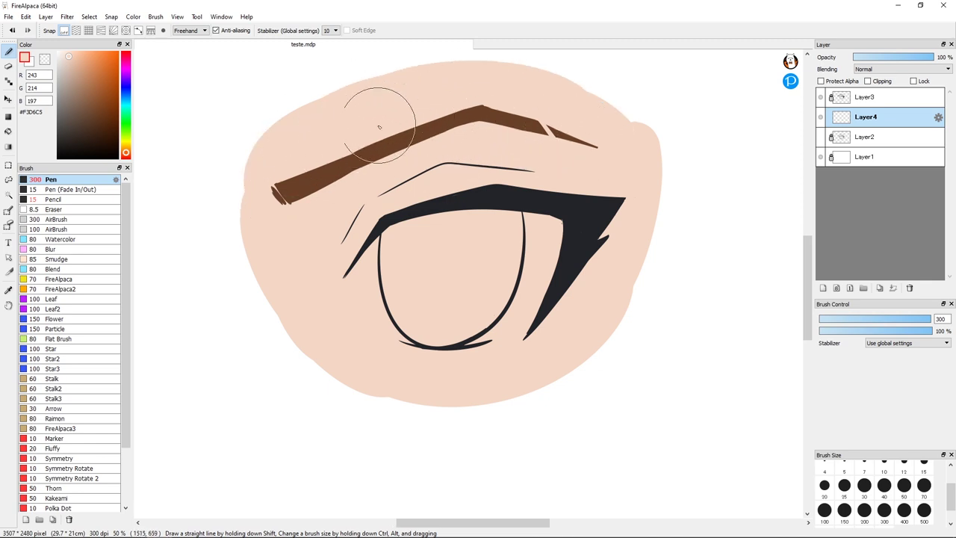
Step: Choose a light greyish beige #DCD4CA and try painting the eye white directly on the skin layer
{"action": "left_click", "coordinate": [64, 59]}
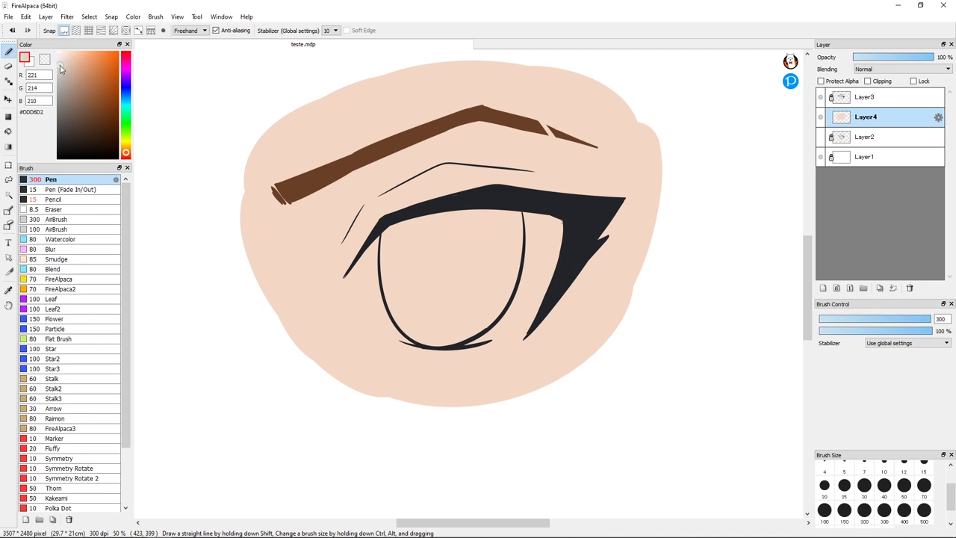
{"action": "left_click", "coordinate": [126, 151]}
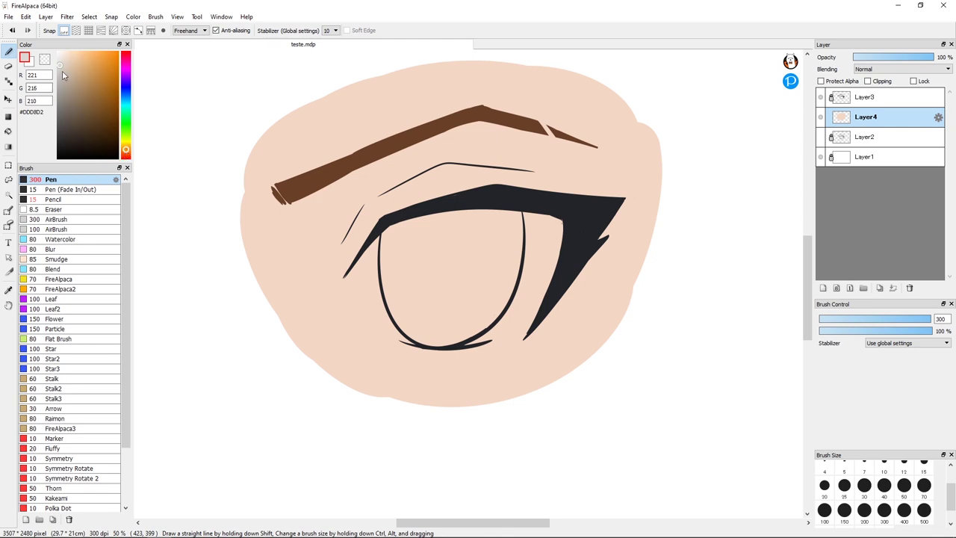
{"action": "mouse_move", "coordinate": [418, 239]}
{"action": "left_mouse_down"}
{"action": "mouse_move", "coordinate": [426, 266]}
{"action": "mouse_move", "coordinate": [433, 257]}
{"action": "mouse_move", "coordinate": [423, 318]}
{"action": "mouse_move", "coordinate": [455, 240]}
{"action": "mouse_move", "coordinate": [480, 294]}
{"action": "mouse_move", "coordinate": [506, 285]}
{"action": "mouse_move", "coordinate": [441, 319]}
{"action": "left_mouse_up"}
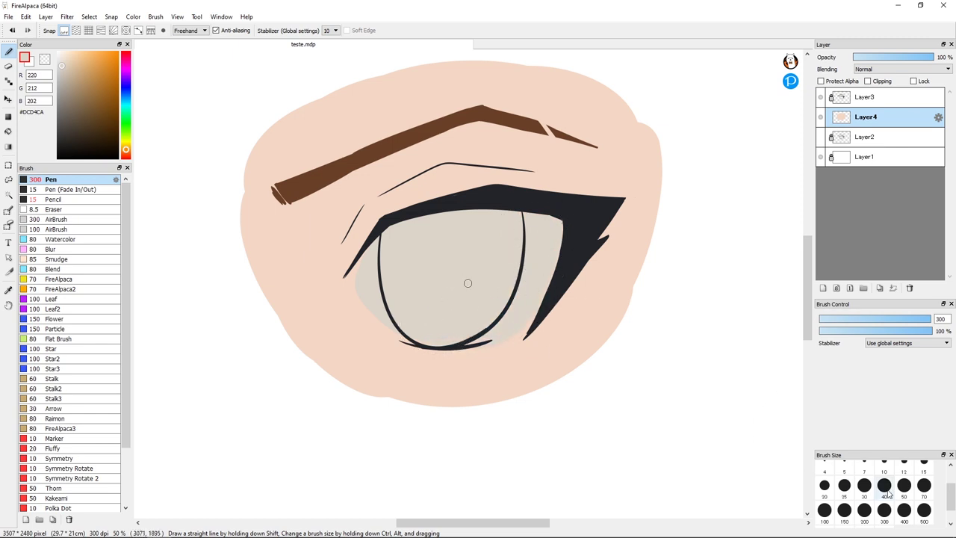
{"action": "left_click", "coordinate": [864, 486]}
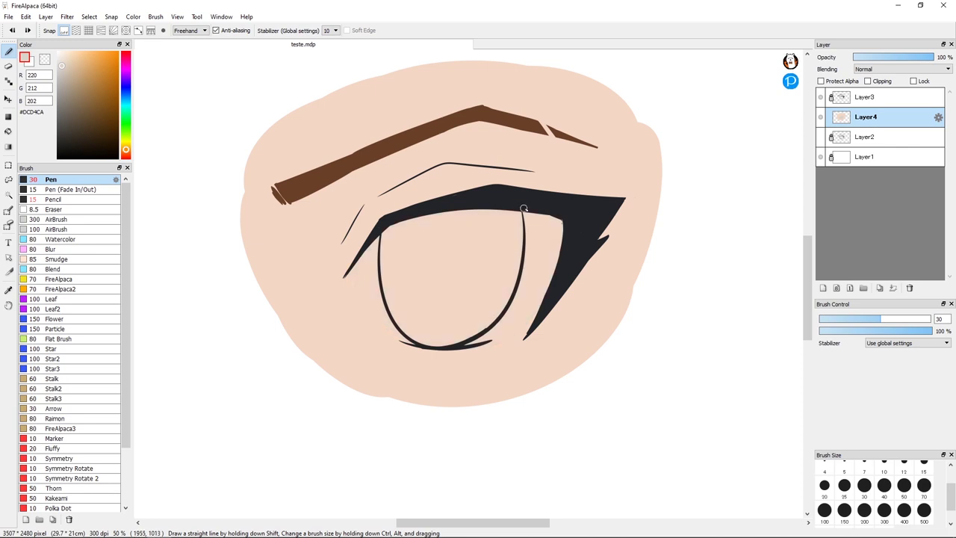
Step: Rename the skin colour layer as pele
{"action": "double_click", "coordinate": [868, 120]}
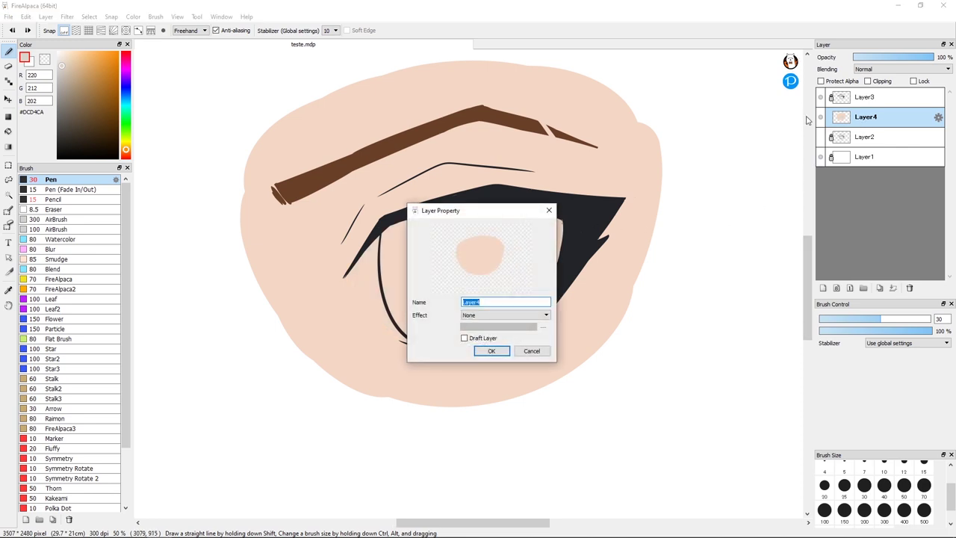
{"action": "type", "text": "pele"}
{"action": "key", "text": "Return"}
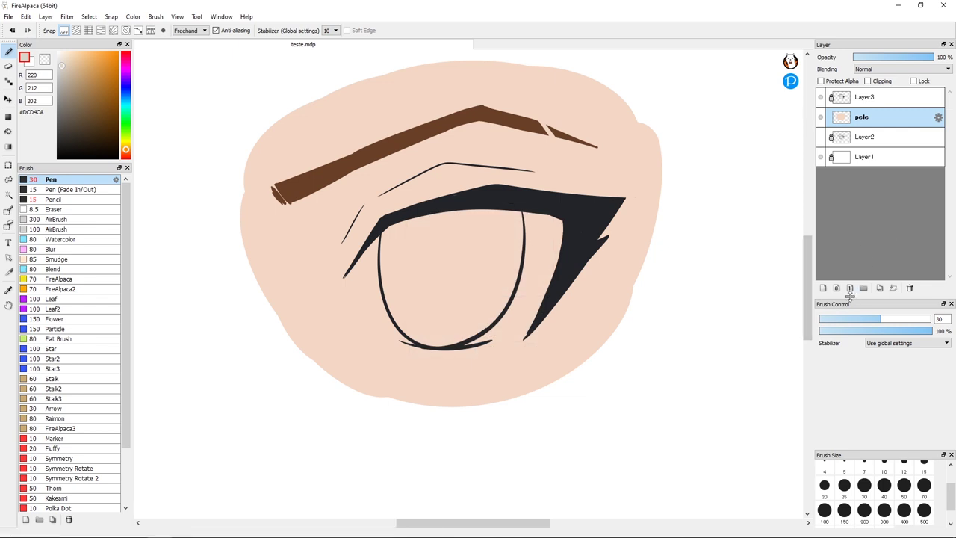
Step: Add a layer named esclera above the skin layer and fill the eye white in #DCD4CA
{"action": "left_click", "coordinate": [823, 288]}
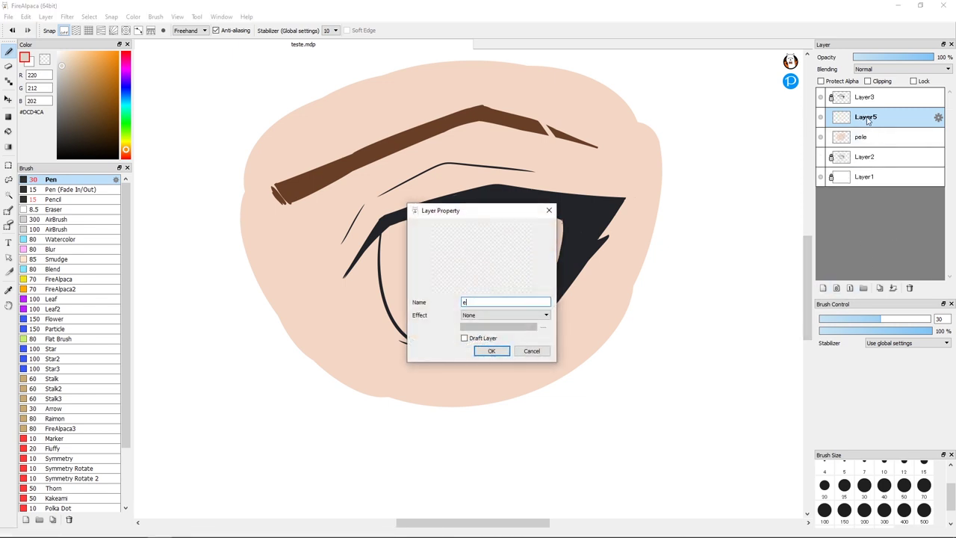
{"action": "key", "text": "Return"}
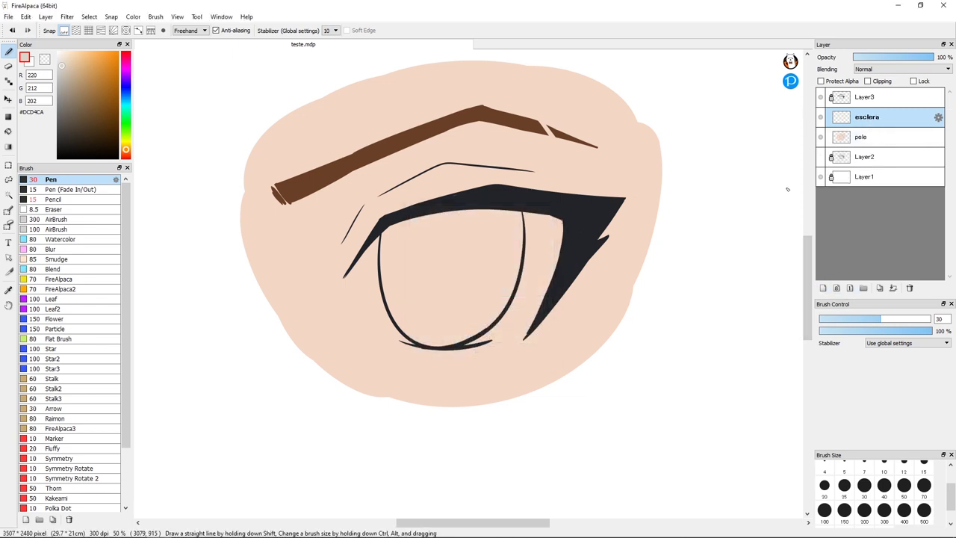
{"action": "left_click", "coordinate": [884, 510]}
{"action": "mouse_move", "coordinate": [457, 306]}
{"action": "left_mouse_down"}
{"action": "mouse_move", "coordinate": [408, 274]}
{"action": "mouse_move", "coordinate": [458, 232]}
{"action": "mouse_move", "coordinate": [545, 232]}
{"action": "mouse_move", "coordinate": [496, 305]}
{"action": "mouse_move", "coordinate": [426, 292]}
{"action": "mouse_move", "coordinate": [392, 260]}
{"action": "mouse_move", "coordinate": [380, 283]}
{"action": "mouse_move", "coordinate": [400, 304]}
{"action": "mouse_move", "coordinate": [369, 280]}
{"action": "mouse_move", "coordinate": [463, 317]}
{"action": "mouse_move", "coordinate": [438, 310]}
{"action": "mouse_move", "coordinate": [519, 290]}
{"action": "mouse_move", "coordinate": [471, 323]}
{"action": "mouse_move", "coordinate": [506, 313]}
{"action": "mouse_move", "coordinate": [377, 274]}
{"action": "mouse_move", "coordinate": [390, 257]}
{"action": "mouse_move", "coordinate": [374, 277]}
{"action": "mouse_move", "coordinate": [495, 311]}
{"action": "mouse_move", "coordinate": [520, 296]}
{"action": "mouse_move", "coordinate": [537, 263]}
{"action": "mouse_move", "coordinate": [496, 261]}
{"action": "left_mouse_up"}
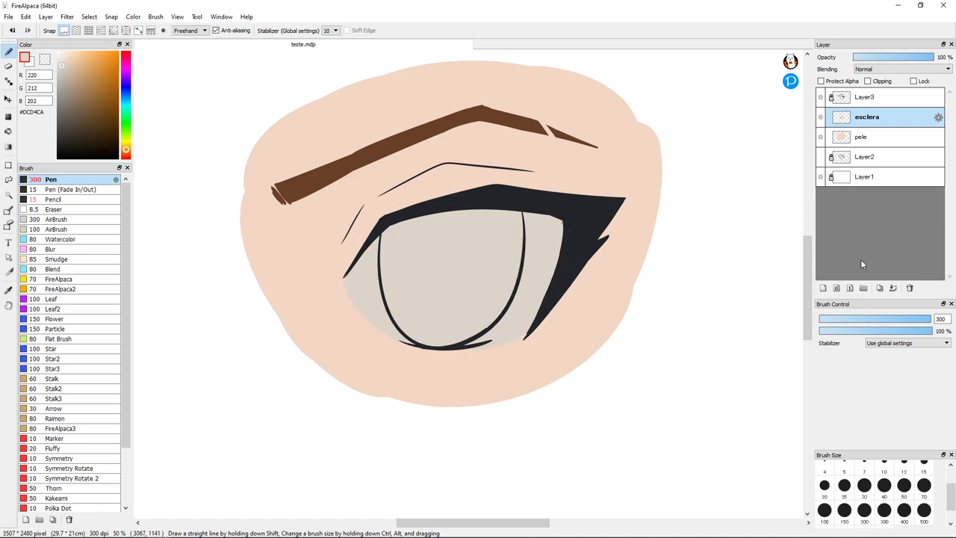
Step: Add a new layer named iris above the esclera layer
{"action": "left_click", "coordinate": [823, 288]}
{"action": "double_click", "coordinate": [843, 118]}
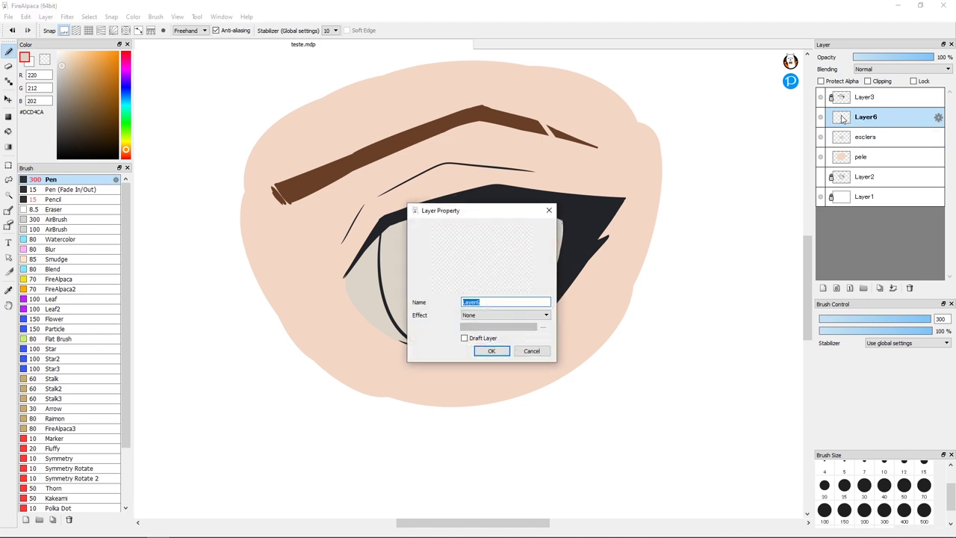
{"action": "key", "text": "Return"}
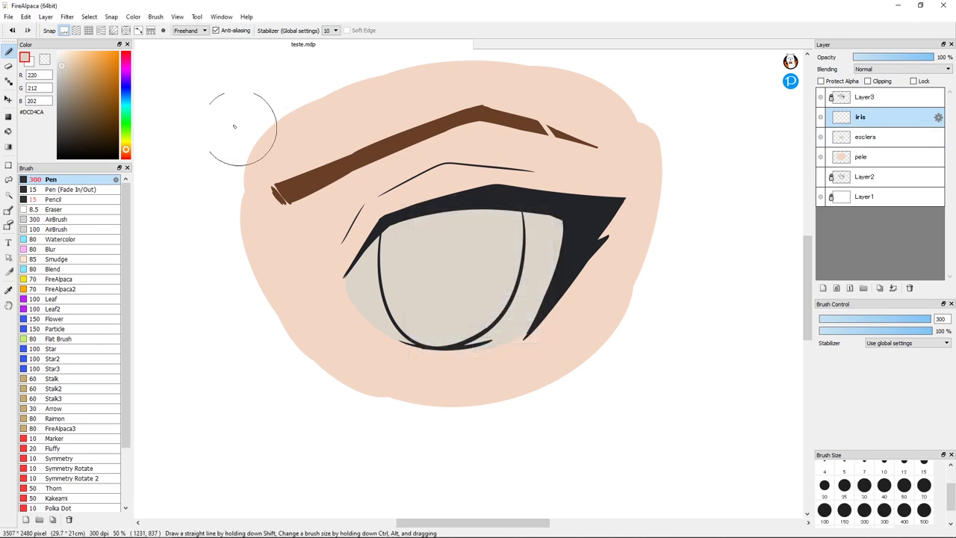
Step: Sample the eyebrow's brown #694027 and start filling the inner side of the iris with it
{"action": "left_click_drag", "start_coordinate": [126, 63], "coordinate": [126, 112]}
{"action": "left_click_drag", "start_coordinate": [128, 147], "coordinate": [127, 157]}
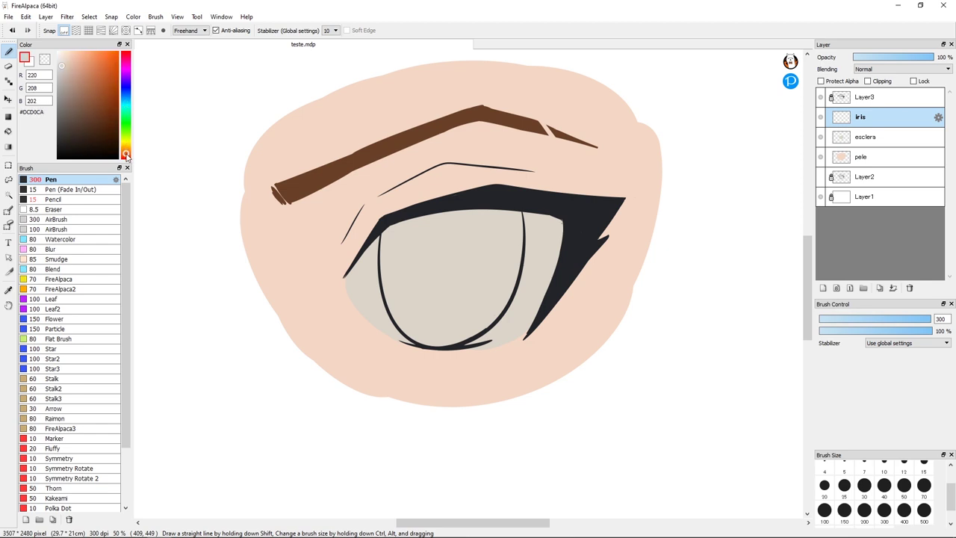
{"action": "left_click", "coordinate": [313, 179], "text": "alt"}
{"action": "left_click_drag", "start_coordinate": [418, 275], "coordinate": [413, 223]}
{"action": "left_click_drag", "start_coordinate": [94, 96], "coordinate": [94, 98]}
{"action": "mouse_move", "coordinate": [394, 239]}
{"action": "left_mouse_down"}
{"action": "mouse_move", "coordinate": [421, 253]}
{"action": "mouse_move", "coordinate": [418, 299]}
{"action": "left_mouse_up"}
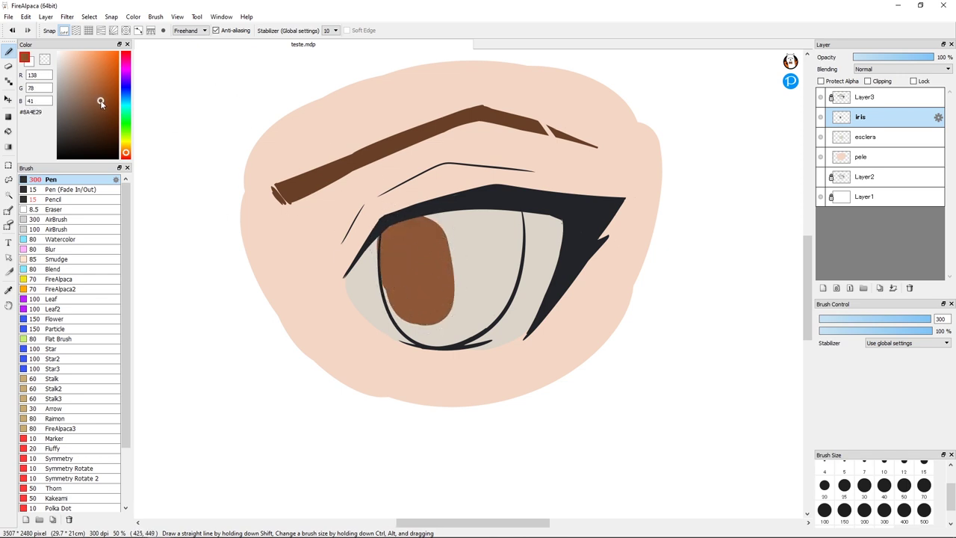
{"action": "left_click_drag", "start_coordinate": [102, 102], "coordinate": [101, 106]}
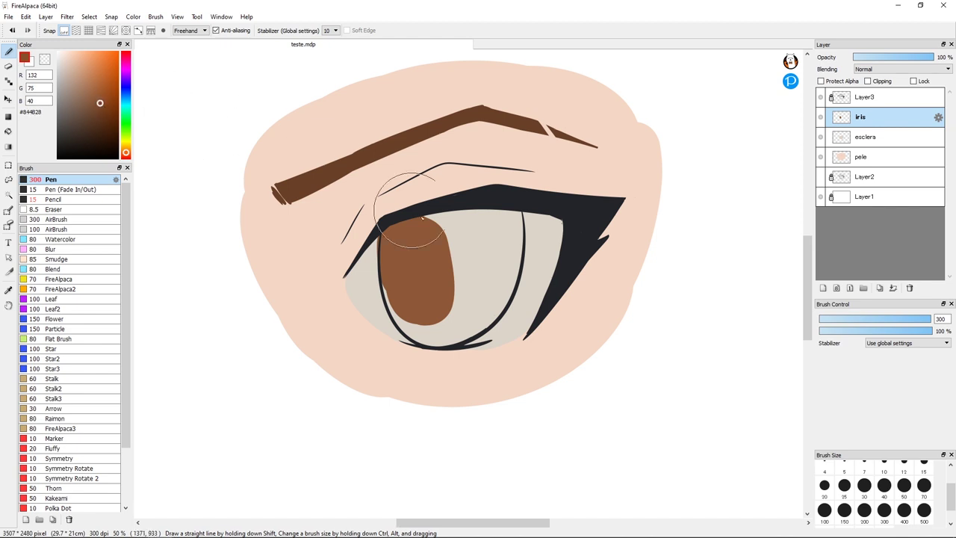
{"action": "mouse_move", "coordinate": [419, 260]}
{"action": "left_mouse_down"}
{"action": "mouse_move", "coordinate": [423, 284]}
{"action": "mouse_move", "coordinate": [414, 277]}
{"action": "mouse_move", "coordinate": [475, 274]}
{"action": "mouse_move", "coordinate": [470, 295]}
{"action": "mouse_move", "coordinate": [494, 227]}
{"action": "mouse_move", "coordinate": [477, 306]}
{"action": "mouse_move", "coordinate": [459, 284]}
{"action": "left_mouse_up"}
{"action": "key", "text": "ctrl+z"}
{"action": "key", "text": "ctrl+z"}
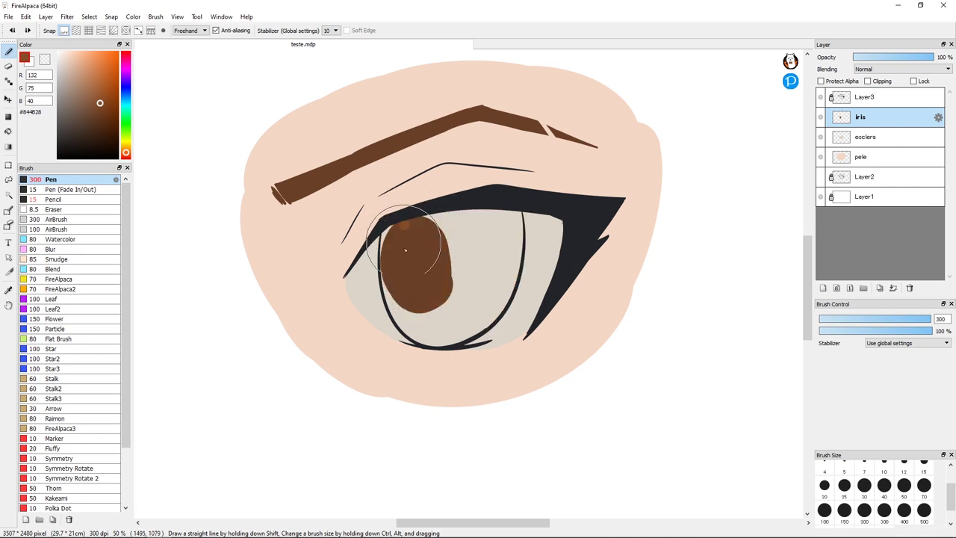
{"action": "right_click", "coordinate": [419, 245]}
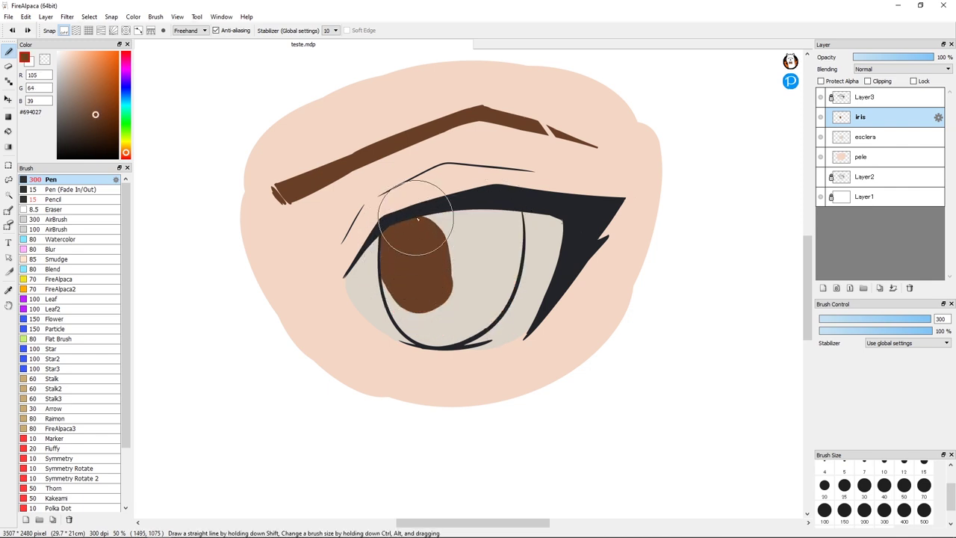
{"action": "mouse_move", "coordinate": [418, 221]}
{"action": "left_mouse_down"}
{"action": "mouse_move", "coordinate": [457, 233]}
{"action": "mouse_move", "coordinate": [431, 252]}
{"action": "left_mouse_up"}
{"action": "key", "text": "ctrl+z"}
{"action": "left_click", "coordinate": [67, 53]}
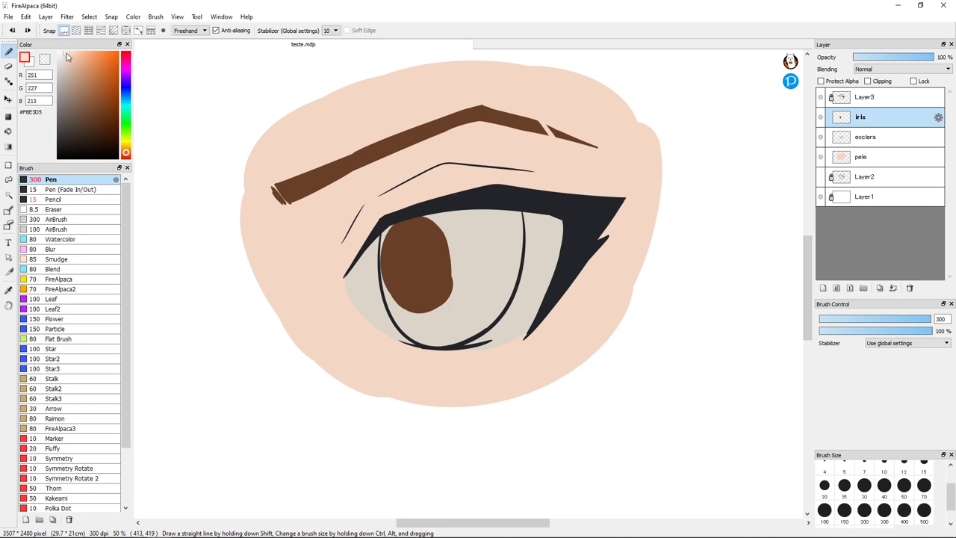
{"action": "mouse_move", "coordinate": [68, 57]}
{"action": "left_mouse_down"}
{"action": "mouse_move", "coordinate": [105, 115]}
{"action": "mouse_move", "coordinate": [112, 156]}
{"action": "left_mouse_up"}
Step: Fill the whole iris with brown #694027 and erase the paint outside its outline
{"action": "right_click", "coordinate": [421, 252]}
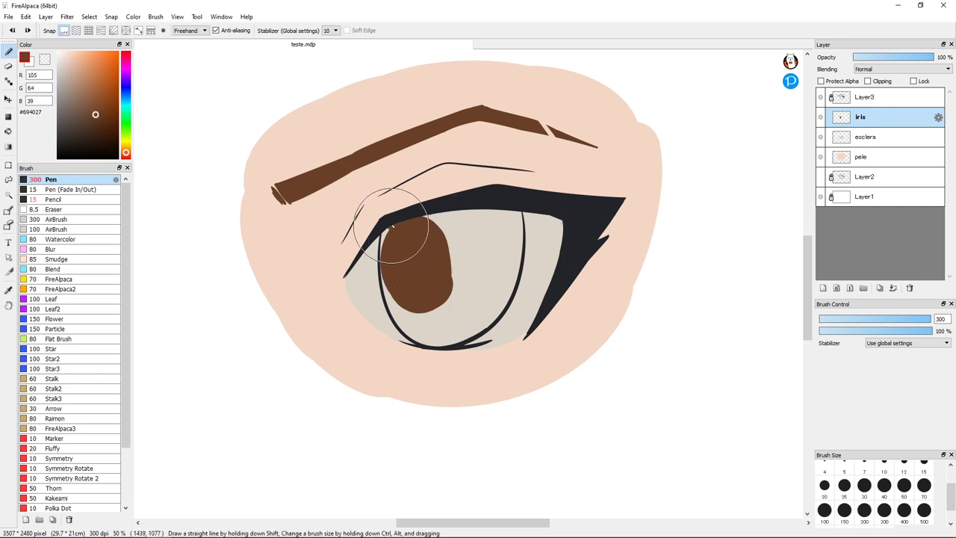
{"action": "mouse_move", "coordinate": [389, 224]}
{"action": "left_mouse_down"}
{"action": "mouse_move", "coordinate": [407, 273]}
{"action": "mouse_move", "coordinate": [429, 284]}
{"action": "mouse_move", "coordinate": [483, 272]}
{"action": "mouse_move", "coordinate": [503, 236]}
{"action": "mouse_move", "coordinate": [479, 223]}
{"action": "mouse_move", "coordinate": [486, 284]}
{"action": "mouse_move", "coordinate": [499, 225]}
{"action": "mouse_move", "coordinate": [470, 316]}
{"action": "mouse_move", "coordinate": [438, 319]}
{"action": "mouse_move", "coordinate": [411, 271]}
{"action": "mouse_move", "coordinate": [422, 321]}
{"action": "mouse_move", "coordinate": [403, 271]}
{"action": "left_mouse_up"}
{"action": "key", "text": "e"}
{"action": "mouse_move", "coordinate": [425, 196]}
{"action": "left_mouse_down"}
{"action": "mouse_move", "coordinate": [403, 201]}
{"action": "mouse_move", "coordinate": [366, 247]}
{"action": "mouse_move", "coordinate": [392, 332]}
{"action": "mouse_move", "coordinate": [528, 224]}
{"action": "mouse_move", "coordinate": [527, 216]}
{"action": "mouse_move", "coordinate": [380, 333]}
{"action": "left_mouse_up"}
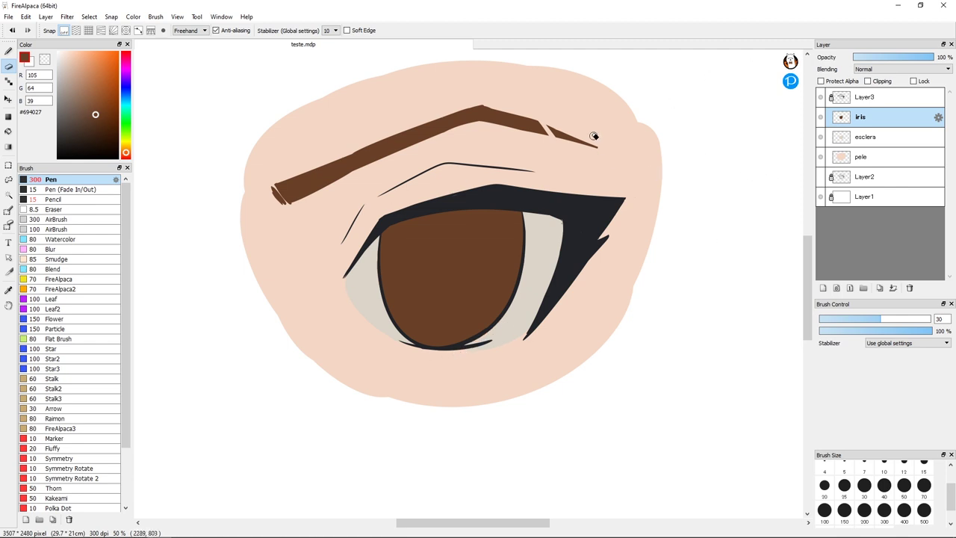
Step: Draw a yellow #FCE018 downward arrow above the eye with the size 40 pen and enable Protect Alpha on the iris layer
{"action": "left_click_drag", "start_coordinate": [526, 218], "coordinate": [521, 283]}
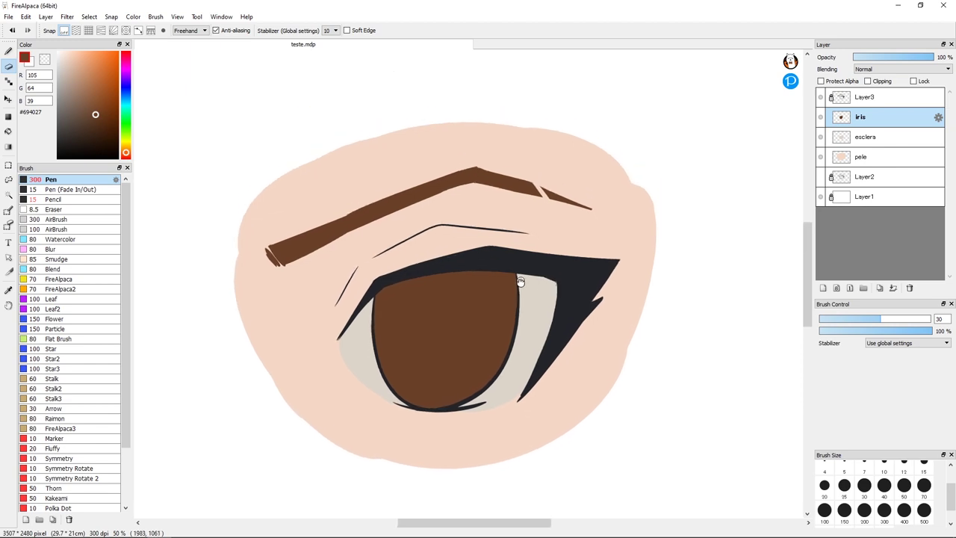
{"action": "left_click", "coordinate": [126, 144]}
{"action": "left_click", "coordinate": [113, 53]}
{"action": "key", "text": "b"}
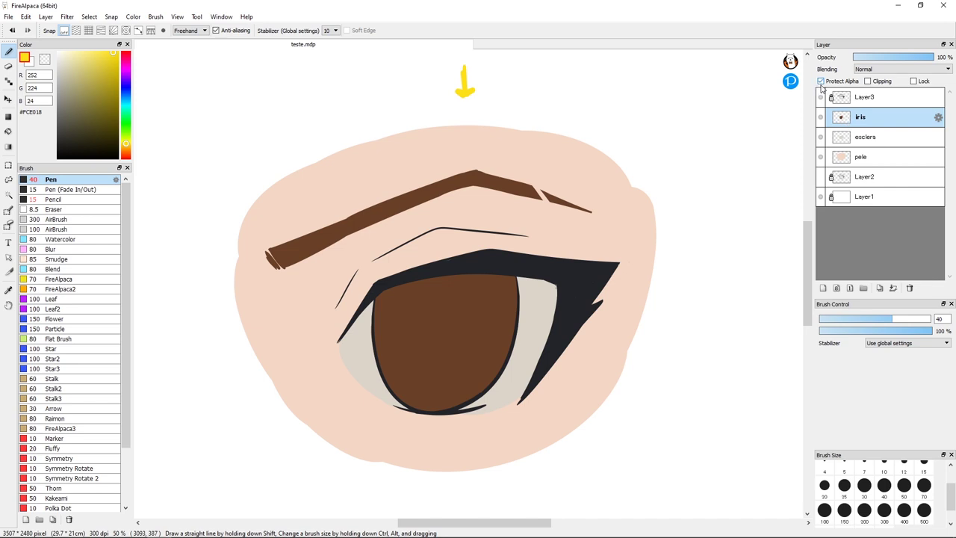
Step: Undo the test stroke on the iris and mix the darker brown #472C1B from the iris colour for shading
{"action": "mouse_move", "coordinate": [496, 299]}
{"action": "left_mouse_down"}
{"action": "mouse_move", "coordinate": [476, 281]}
{"action": "mouse_move", "coordinate": [494, 304]}
{"action": "mouse_move", "coordinate": [501, 347]}
{"action": "mouse_move", "coordinate": [535, 315]}
{"action": "mouse_move", "coordinate": [494, 275]}
{"action": "left_mouse_up"}
{"action": "key", "text": "ctrl+z"}
{"action": "left_click", "coordinate": [420, 298], "text": "alt"}
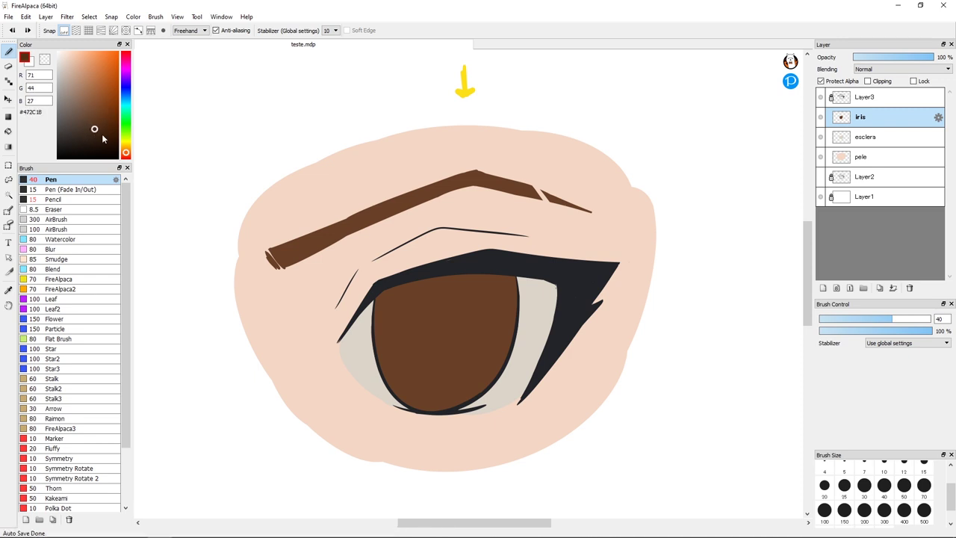
{"action": "left_click", "coordinate": [56, 219]}
{"action": "mouse_move", "coordinate": [448, 294]}
{"action": "left_mouse_down"}
{"action": "mouse_move", "coordinate": [524, 285]}
{"action": "mouse_move", "coordinate": [493, 282]}
{"action": "left_mouse_up"}
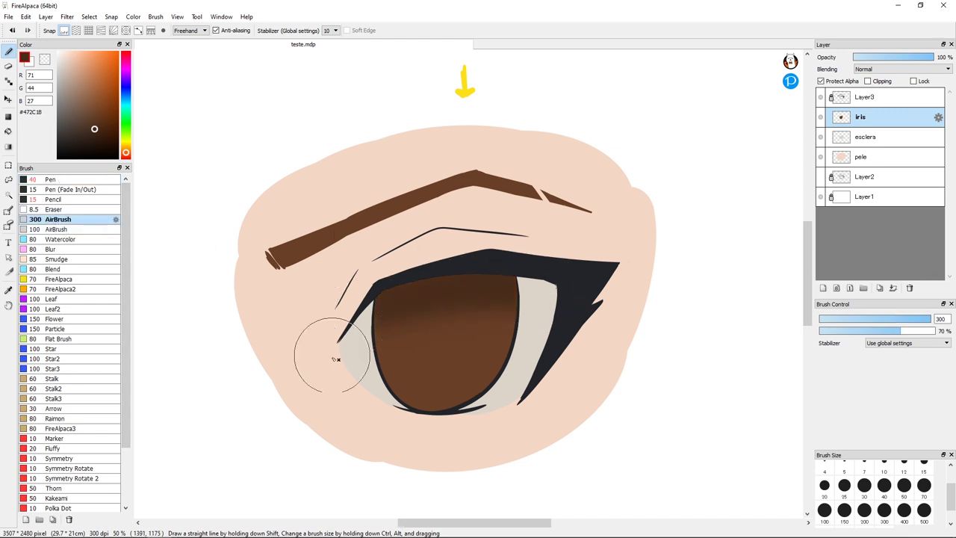
{"action": "key", "text": "ctrl+z"}
{"action": "left_click", "coordinate": [56, 228]}
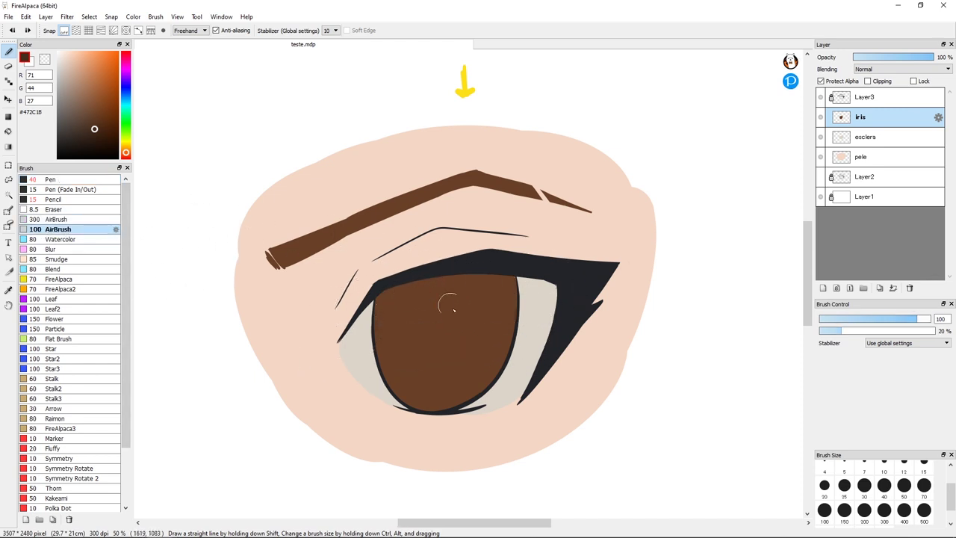
{"action": "mouse_move", "coordinate": [387, 320]}
{"action": "left_mouse_down"}
{"action": "mouse_move", "coordinate": [408, 310]}
{"action": "mouse_move", "coordinate": [510, 312]}
{"action": "left_mouse_up"}
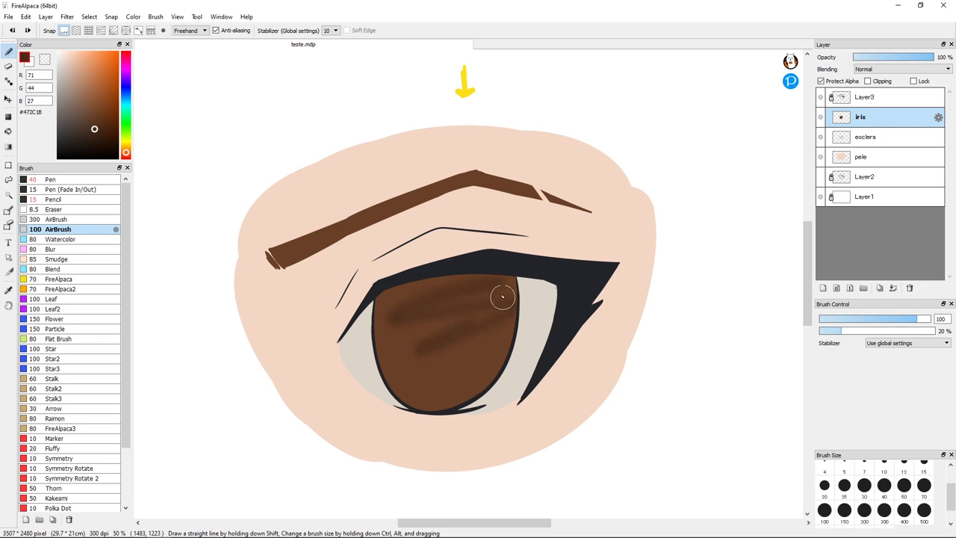
{"action": "key", "text": "ctrl+z"}
Step: Shade the upper part of the iris with the size 500 AirBrush in dark brown #472C1B
{"action": "left_click", "coordinate": [60, 218]}
{"action": "left_click", "coordinate": [905, 487]}
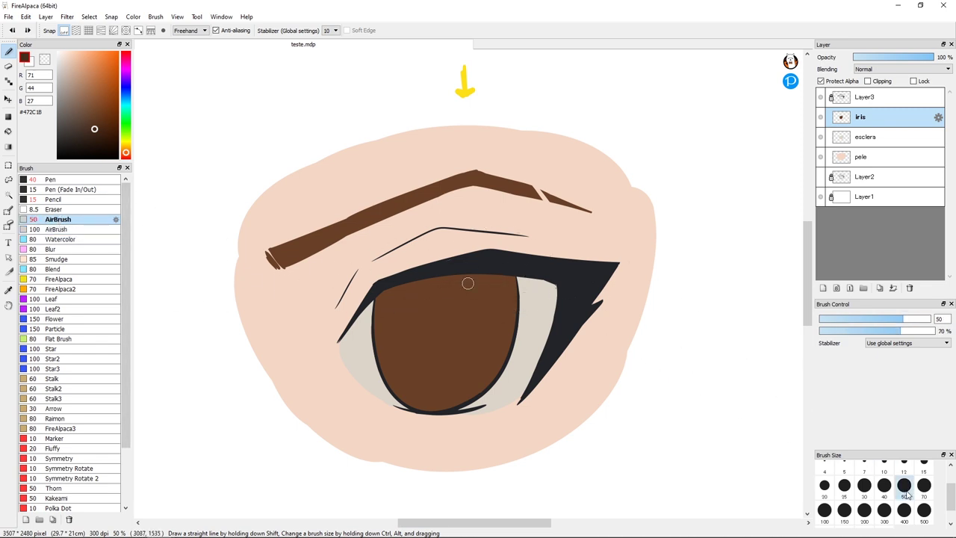
{"action": "left_click", "coordinate": [924, 512]}
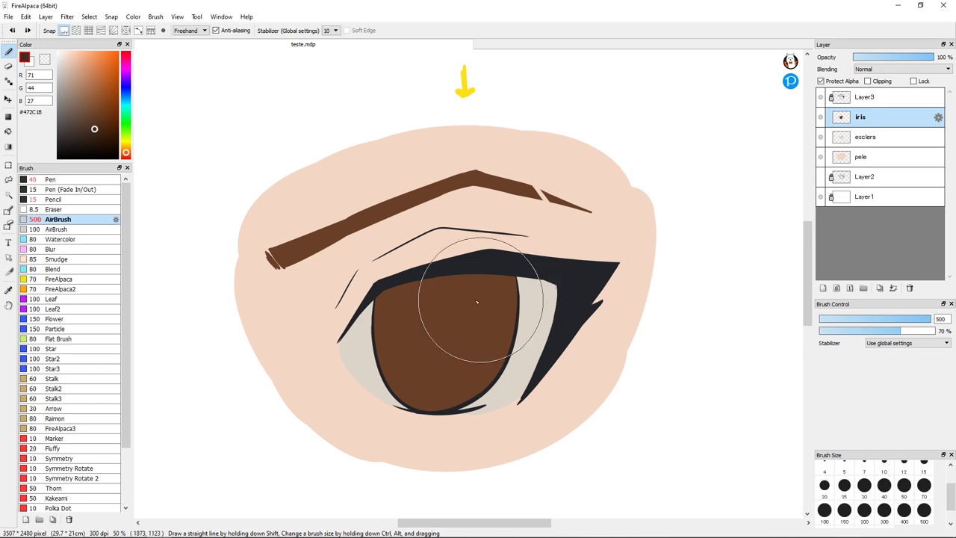
{"action": "mouse_move", "coordinate": [359, 312]}
{"action": "left_mouse_down"}
{"action": "mouse_move", "coordinate": [477, 284]}
{"action": "mouse_move", "coordinate": [548, 289]}
{"action": "mouse_move", "coordinate": [373, 331]}
{"action": "mouse_move", "coordinate": [550, 298]}
{"action": "mouse_move", "coordinate": [431, 281]}
{"action": "mouse_move", "coordinate": [333, 312]}
{"action": "mouse_move", "coordinate": [507, 264]}
{"action": "mouse_move", "coordinate": [367, 294]}
{"action": "mouse_move", "coordinate": [396, 283]}
{"action": "mouse_move", "coordinate": [515, 271]}
{"action": "left_mouse_up"}
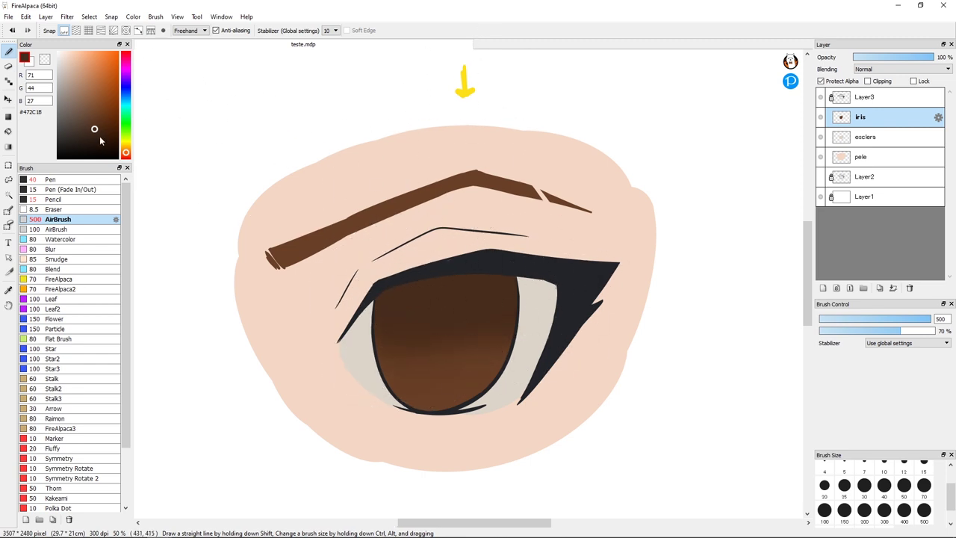
Step: Mix the darker brown #28160C and switch to the Watercolor brush
{"action": "left_click_drag", "start_coordinate": [96, 130], "coordinate": [101, 135]}
{"action": "left_click", "coordinate": [100, 142]}
{"action": "left_click", "coordinate": [63, 239]}
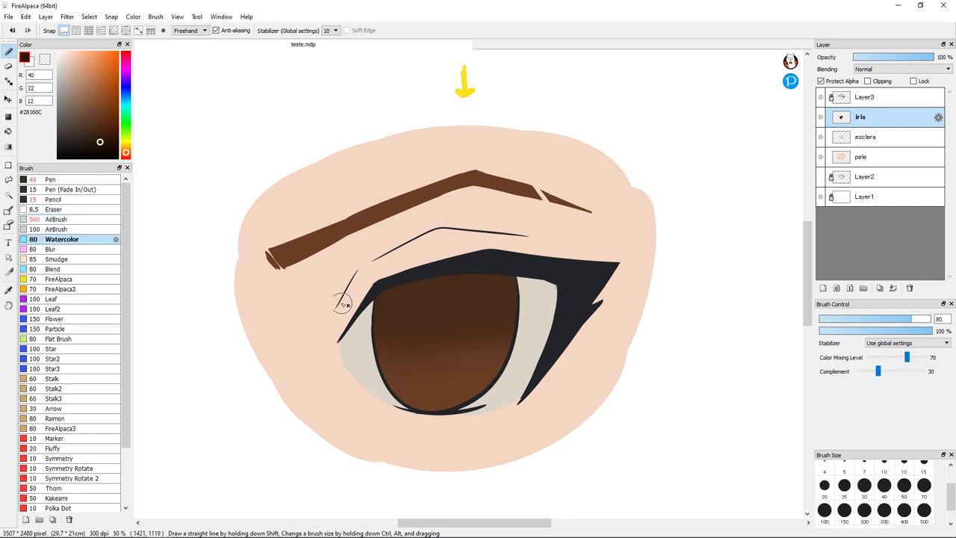
{"action": "mouse_move", "coordinate": [377, 288]}
{"action": "left_mouse_down"}
{"action": "mouse_move", "coordinate": [507, 291]}
{"action": "mouse_move", "coordinate": [470, 287]}
{"action": "left_mouse_up"}
{"action": "key", "text": "ctrl+z"}
{"action": "left_click_drag", "start_coordinate": [386, 299], "coordinate": [515, 285]}
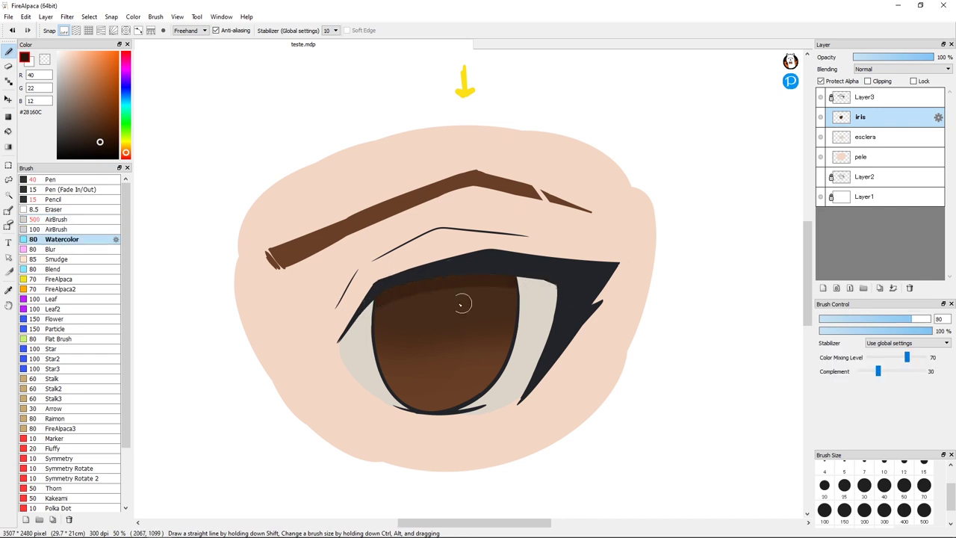
{"action": "key", "text": "ctrl+z"}
{"action": "left_click_drag", "start_coordinate": [365, 320], "coordinate": [565, 289]}
{"action": "key", "text": "ctrl+z"}
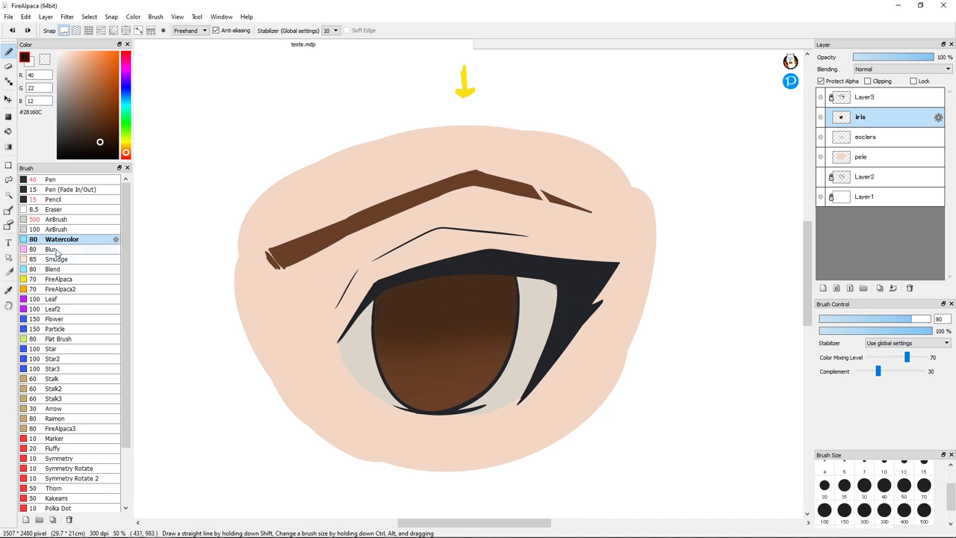
Step: Set the Watercolor brush size to 100
{"action": "left_click", "coordinate": [861, 494]}
{"action": "left_click", "coordinate": [906, 491]}
{"action": "left_click", "coordinate": [923, 491]}
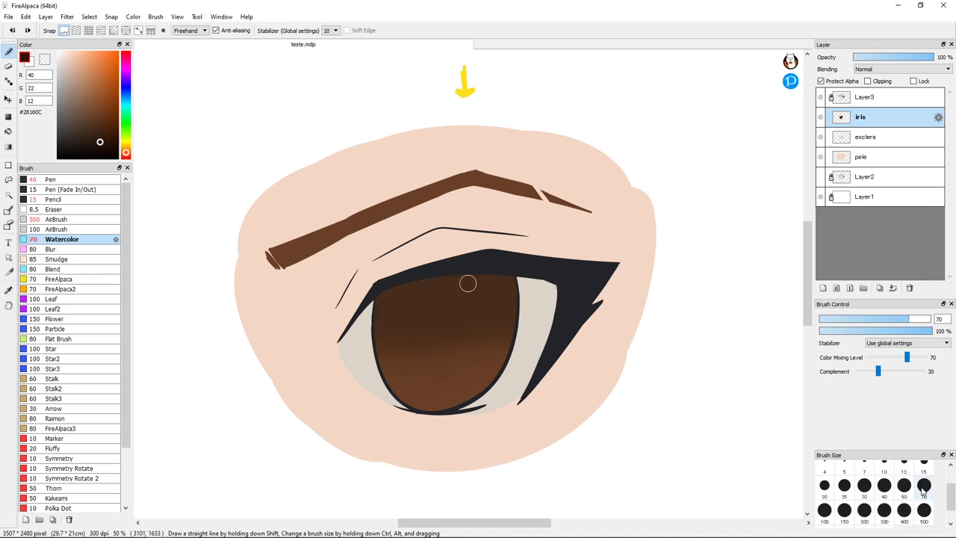
{"action": "left_click", "coordinate": [859, 495]}
{"action": "left_click", "coordinate": [824, 510]}
{"action": "left_click_drag", "start_coordinate": [359, 306], "coordinate": [572, 286]}
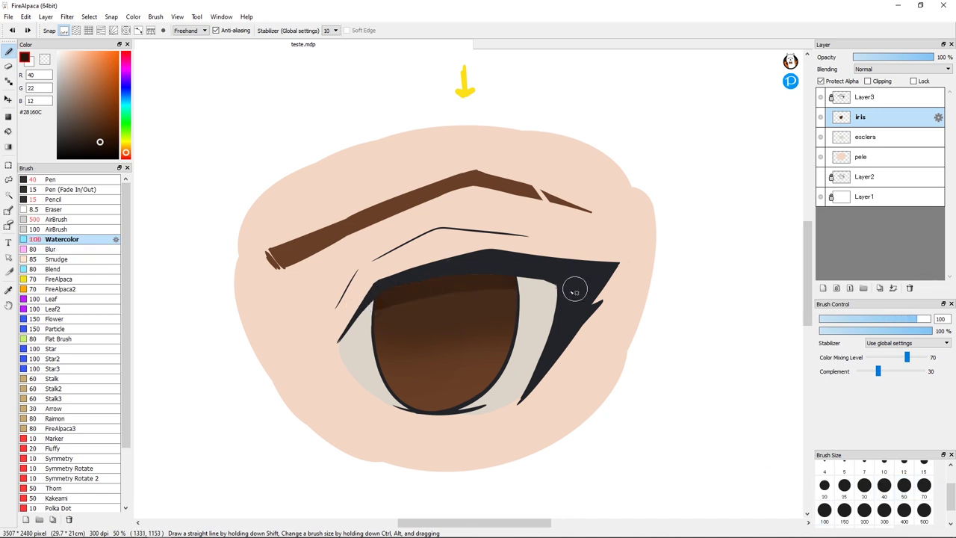
{"action": "key", "text": "ctrl+z"}
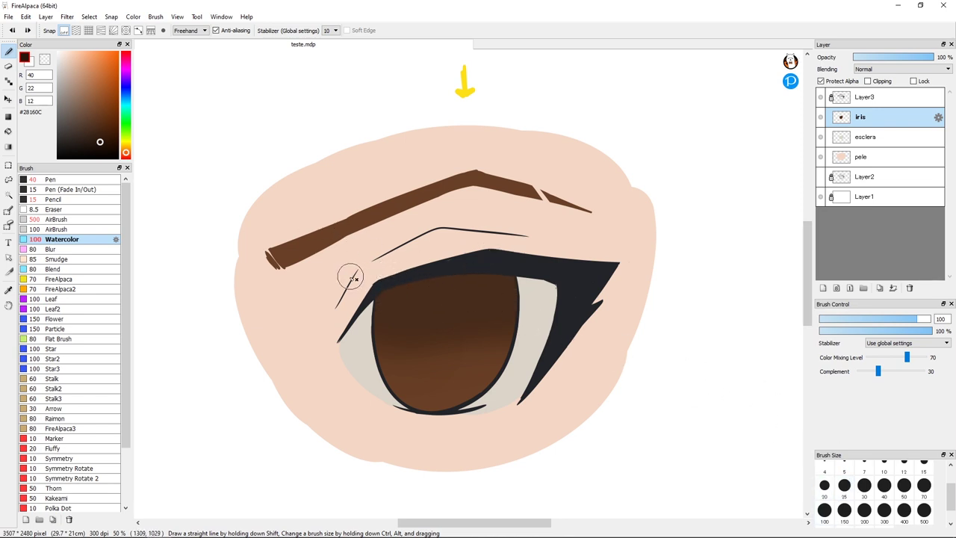
{"action": "left_click_drag", "start_coordinate": [365, 312], "coordinate": [531, 281]}
{"action": "key", "text": "ctrl+z"}
{"action": "mouse_move", "coordinate": [364, 310]}
{"action": "left_mouse_down"}
{"action": "mouse_move", "coordinate": [563, 291]}
{"action": "mouse_move", "coordinate": [511, 293]}
{"action": "left_mouse_up"}
{"action": "key", "text": "ctrl+z"}
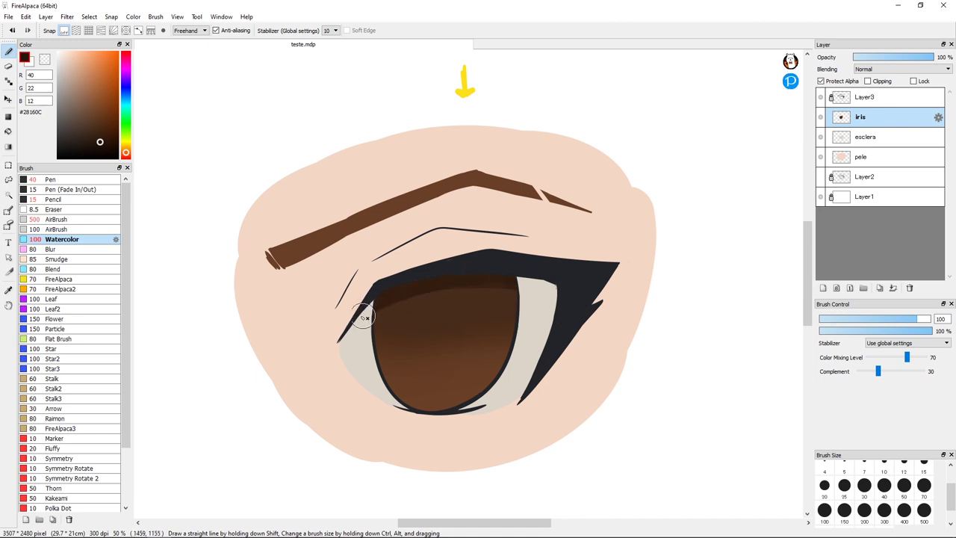
{"action": "mouse_move", "coordinate": [364, 317]}
{"action": "left_mouse_down"}
{"action": "mouse_move", "coordinate": [581, 298]}
{"action": "mouse_move", "coordinate": [368, 319]}
{"action": "mouse_move", "coordinate": [534, 294]}
{"action": "left_mouse_up"}
{"action": "key", "text": "ctrl+z"}
{"action": "key", "text": "ctrl+z"}
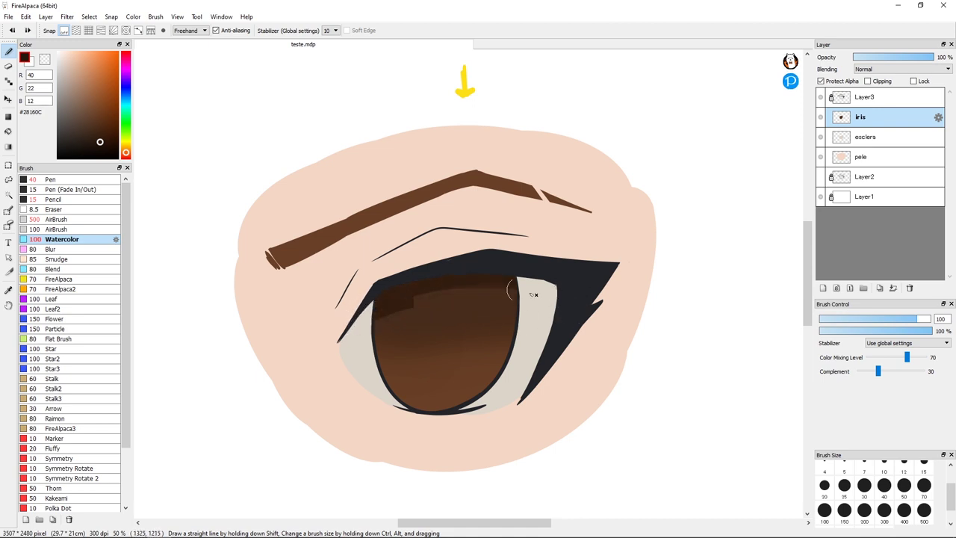
{"action": "key", "text": "ctrl+z"}
{"action": "key", "text": "ctrl+z"}
Step: Paint a curved dark #28160C shadow band across the upper half of the iris with the Watercolor brush
{"action": "left_click_drag", "start_coordinate": [365, 325], "coordinate": [539, 295]}
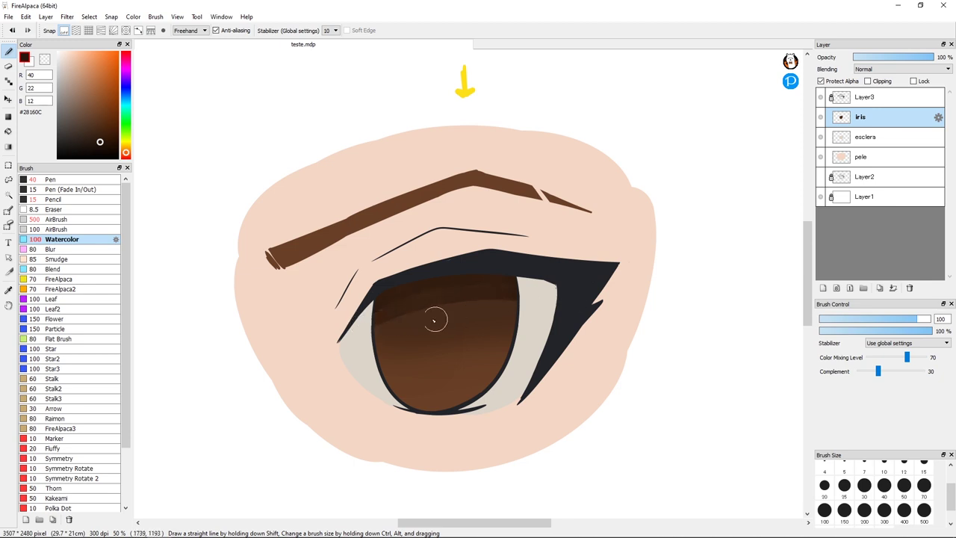
{"action": "left_click", "coordinate": [115, 240]}
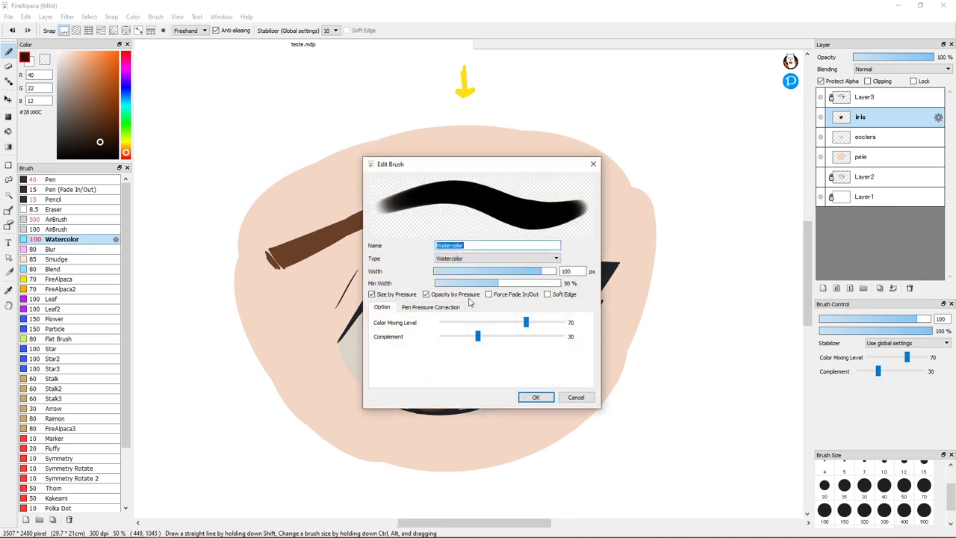
{"action": "left_click", "coordinate": [593, 165]}
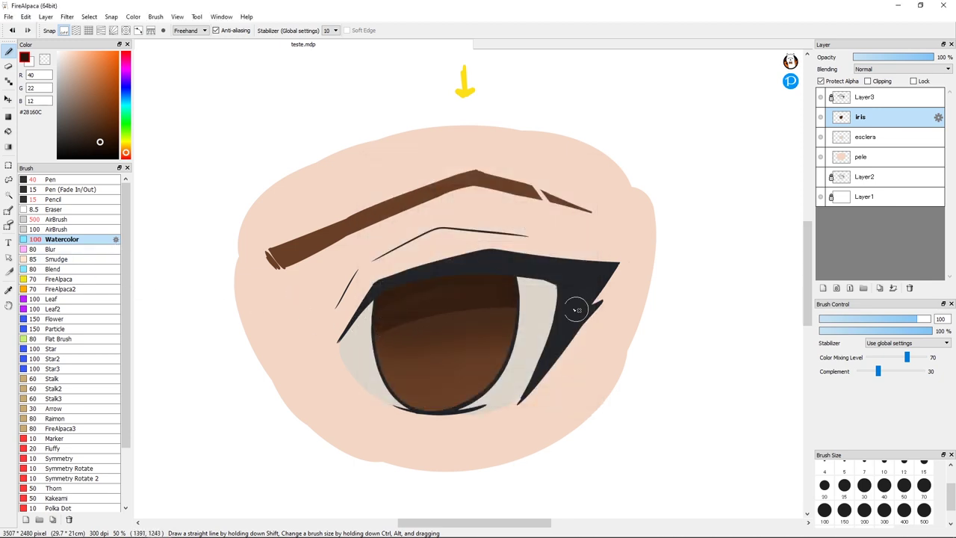
{"action": "left_click_drag", "start_coordinate": [369, 334], "coordinate": [483, 336]}
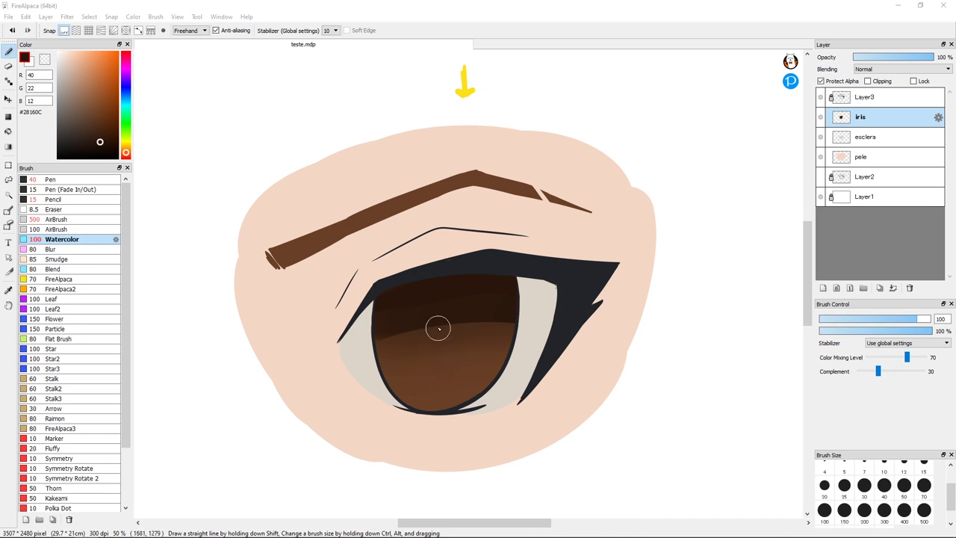
Step: Sample the lower iris brown and mix the lighter golden brown #9C6F2C from it
{"action": "left_click", "coordinate": [438, 389], "text": "alt"}
{"action": "left_click", "coordinate": [126, 153]}
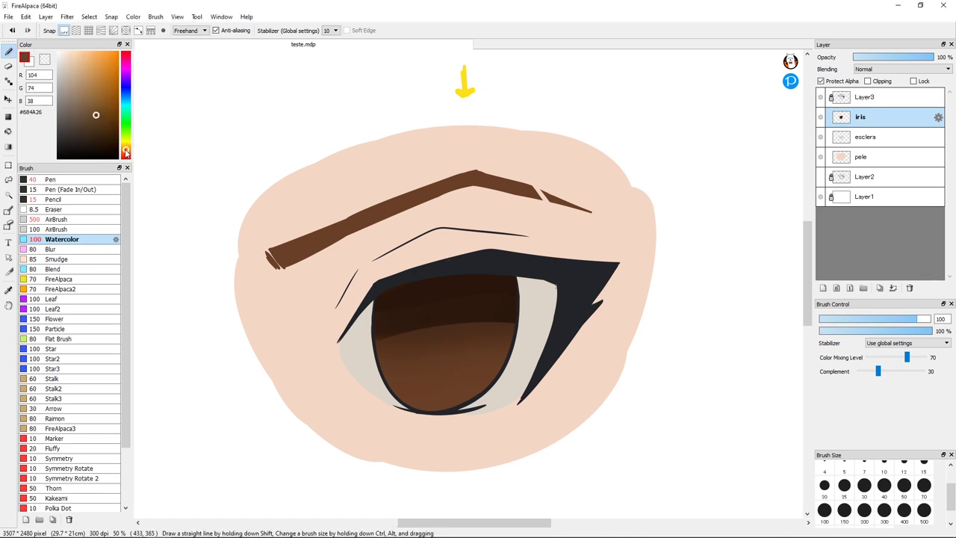
{"action": "left_click_drag", "start_coordinate": [126, 151], "coordinate": [127, 148]}
{"action": "left_click_drag", "start_coordinate": [95, 115], "coordinate": [102, 93]}
{"action": "left_click_drag", "start_coordinate": [398, 389], "coordinate": [498, 363]}
{"action": "key", "text": "ctrl+z"}
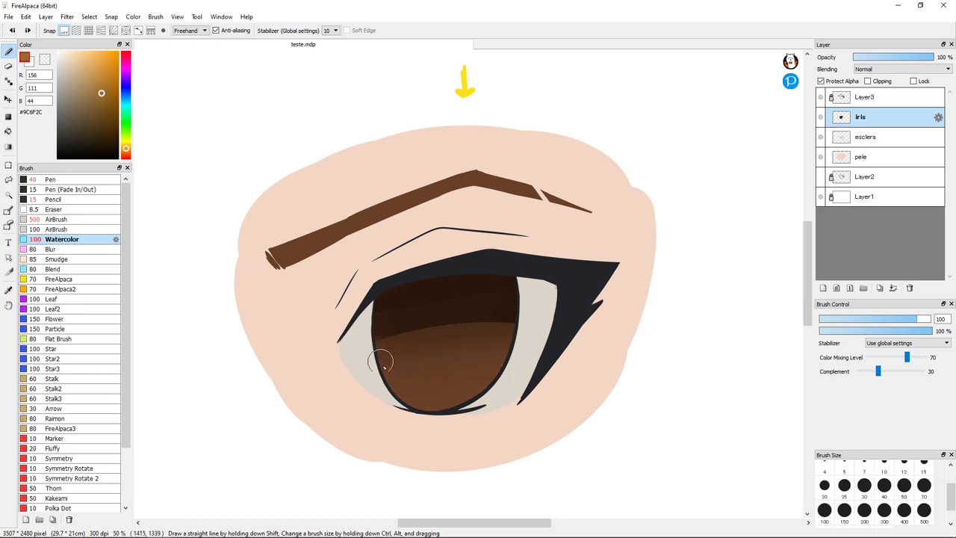
{"action": "left_click_drag", "start_coordinate": [382, 361], "coordinate": [518, 331]}
{"action": "key", "text": "ctrl+z"}
{"action": "left_click_drag", "start_coordinate": [383, 367], "coordinate": [523, 323]}
{"action": "key", "text": "ctrl+z"}
{"action": "mouse_move", "coordinate": [378, 345]}
{"action": "left_mouse_down"}
{"action": "mouse_move", "coordinate": [426, 403]}
{"action": "mouse_move", "coordinate": [517, 326]}
{"action": "left_mouse_up"}
{"action": "key", "text": "ctrl+z"}
{"action": "left_click_drag", "start_coordinate": [480, 400], "coordinate": [513, 353]}
{"action": "key", "text": "ctrl+z"}
Step: Paint a golden #9C6F2C crescent along both sides and the bottom of the lower iris, redoing unsatisfactory strokes
{"action": "left_click_drag", "start_coordinate": [382, 338], "coordinate": [452, 404]}
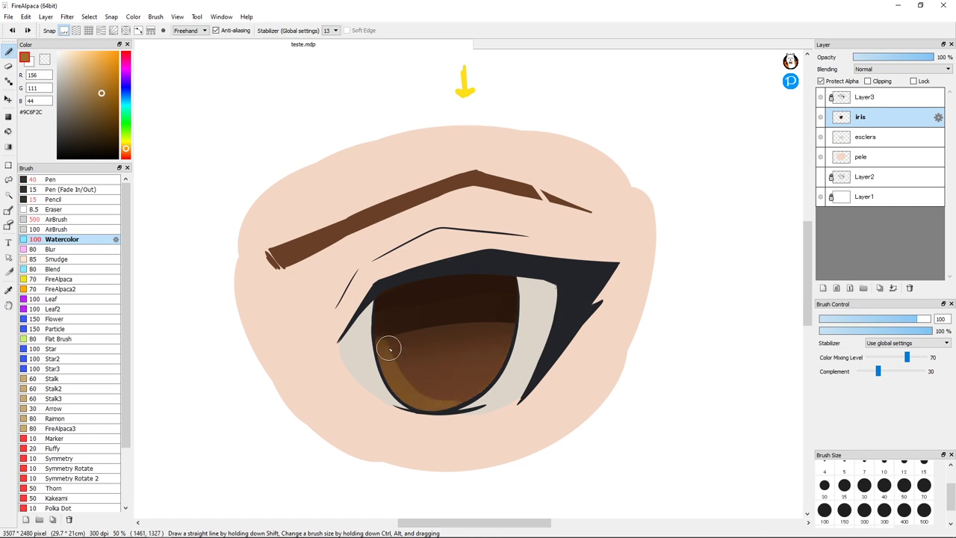
{"action": "left_click_drag", "start_coordinate": [507, 330], "coordinate": [438, 397]}
{"action": "key", "text": "ctrl+z"}
{"action": "mouse_move", "coordinate": [507, 330]}
{"action": "left_mouse_down"}
{"action": "mouse_move", "coordinate": [496, 367]}
{"action": "mouse_move", "coordinate": [463, 404]}
{"action": "mouse_move", "coordinate": [501, 359]}
{"action": "mouse_move", "coordinate": [481, 383]}
{"action": "mouse_move", "coordinate": [494, 366]}
{"action": "mouse_move", "coordinate": [389, 366]}
{"action": "left_mouse_up"}
{"action": "key", "text": "ctrl+z"}
{"action": "key", "text": "ctrl+z"}
{"action": "key", "text": "ctrl+z"}
{"action": "key", "text": "ctrl+z"}
{"action": "left_click_drag", "start_coordinate": [488, 381], "coordinate": [429, 400]}
{"action": "key", "text": "ctrl+z"}
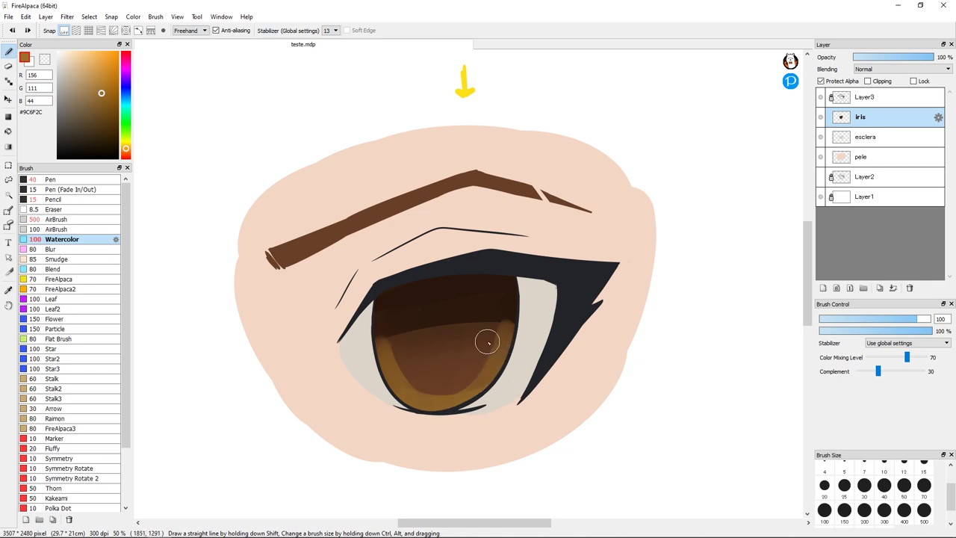
Step: Even out the golden crescent along the iris's outer side and lower edge with further Watercolor strokes
{"action": "left_click_drag", "start_coordinate": [505, 329], "coordinate": [446, 405]}
{"action": "key", "text": "ctrl+z"}
{"action": "left_click_drag", "start_coordinate": [505, 336], "coordinate": [455, 398]}
{"action": "key", "text": "ctrl+z"}
{"action": "left_click_drag", "start_coordinate": [508, 333], "coordinate": [490, 364]}
{"action": "mouse_move", "coordinate": [425, 406]}
{"action": "left_mouse_down"}
{"action": "mouse_move", "coordinate": [411, 386]}
{"action": "mouse_move", "coordinate": [485, 379]}
{"action": "left_mouse_up"}
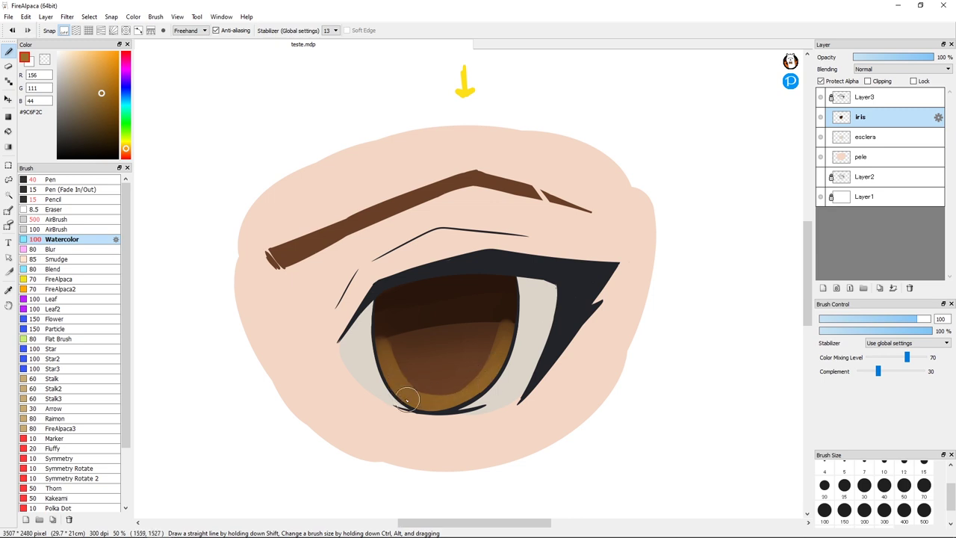
{"action": "left_click_drag", "start_coordinate": [406, 399], "coordinate": [508, 339]}
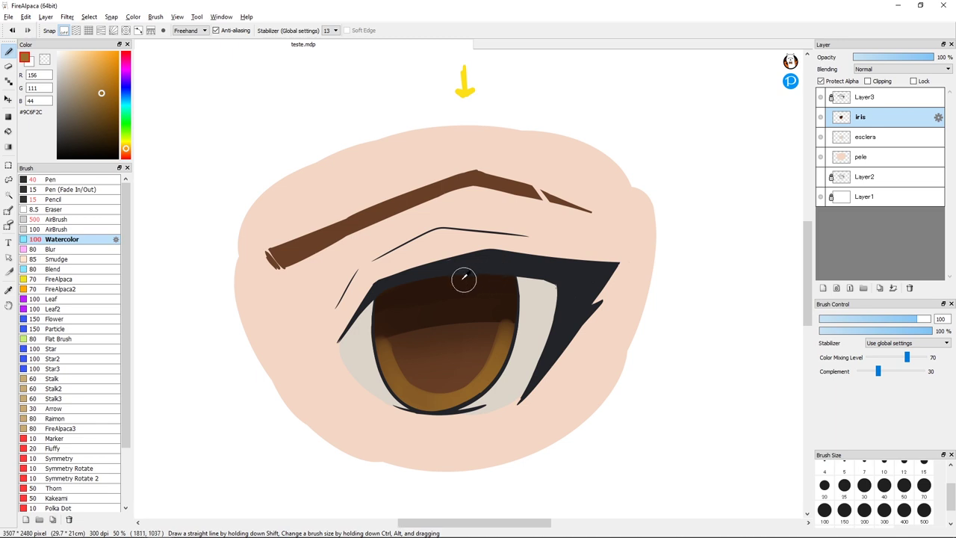
Step: Paint a narrow vertical pupil in the centre of the iris with the size 30 Watercolor brush in near-black #14100E
{"action": "left_click", "coordinate": [422, 282], "text": "alt"}
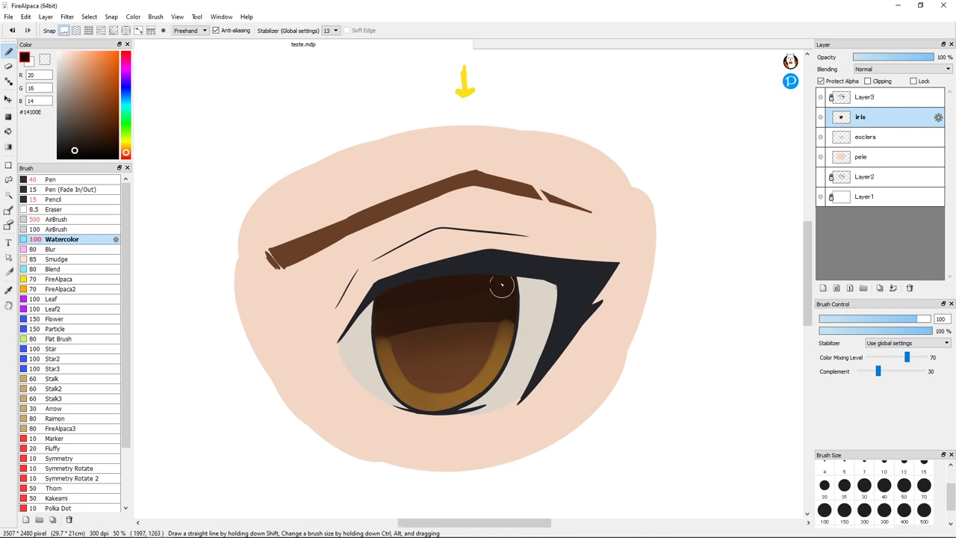
{"action": "left_click", "coordinate": [864, 486]}
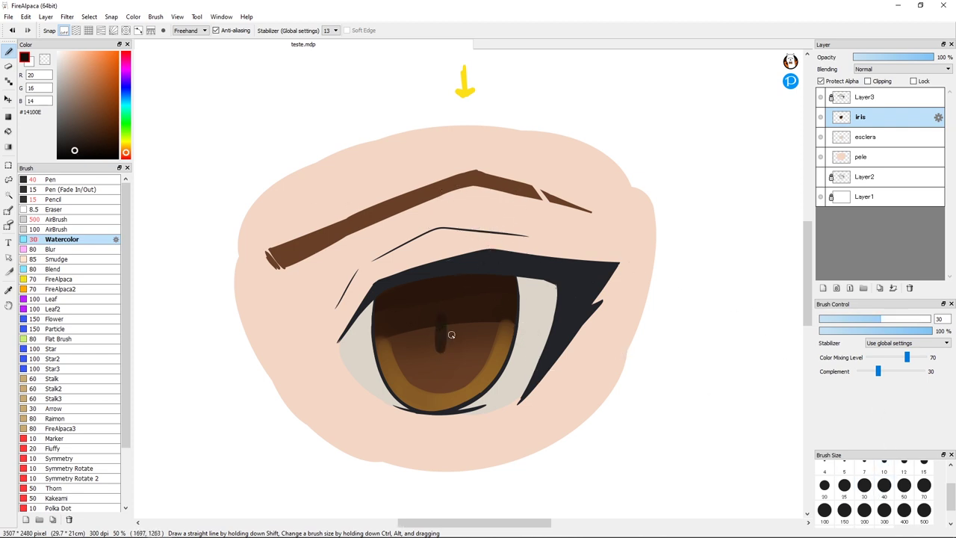
{"action": "key", "text": "ctrl+z"}
{"action": "key", "text": "ctrl+z"}
{"action": "mouse_move", "coordinate": [440, 325]}
{"action": "left_mouse_down"}
{"action": "mouse_move", "coordinate": [443, 317]}
{"action": "mouse_move", "coordinate": [443, 353]}
{"action": "left_mouse_up"}
{"action": "key", "text": "ctrl+z"}
{"action": "left_click", "coordinate": [501, 357], "text": "alt"}
{"action": "left_click", "coordinate": [902, 485]}
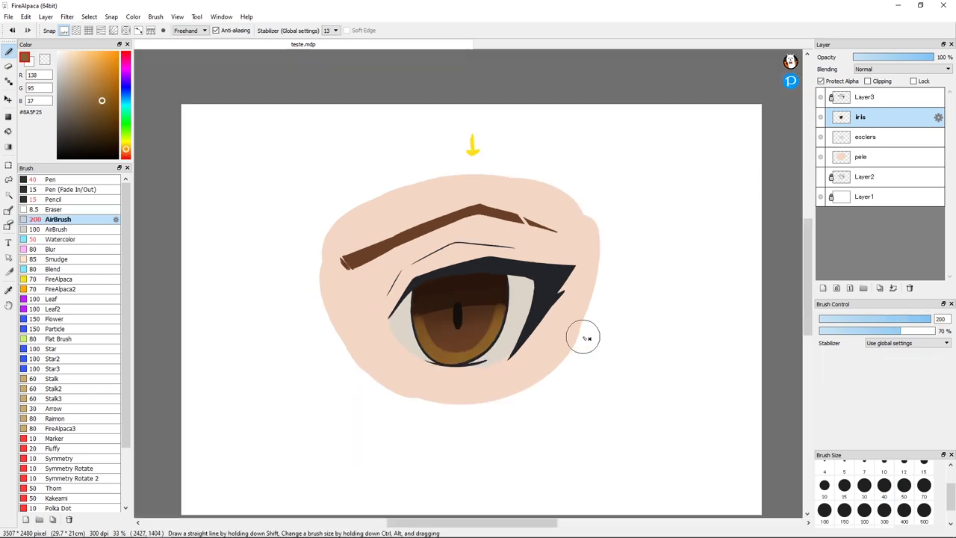
{"action": "mouse_move", "coordinate": [440, 348]}
{"action": "left_mouse_down"}
{"action": "mouse_move", "coordinate": [484, 353]}
{"action": "mouse_move", "coordinate": [431, 354]}
{"action": "left_mouse_up"}
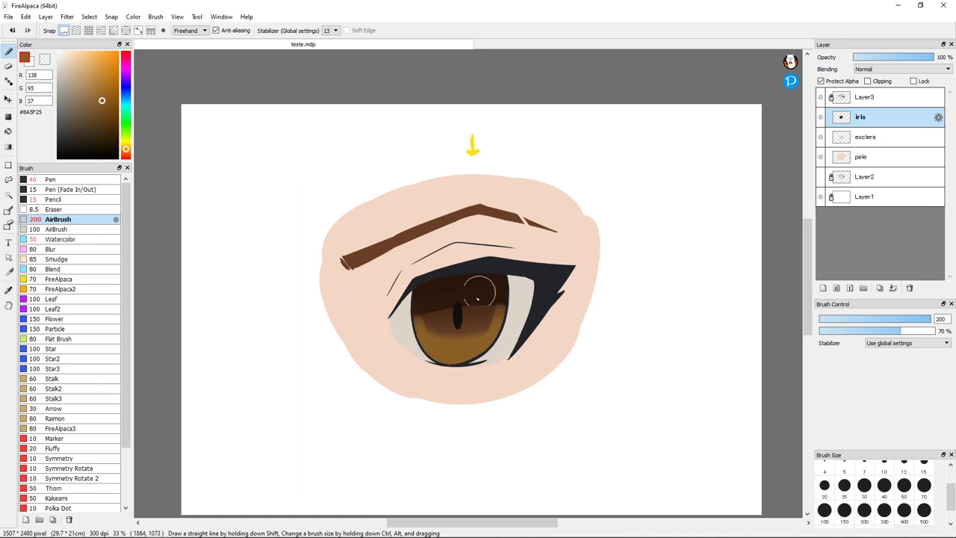
{"action": "key", "text": "ctrl+z"}
{"action": "left_click", "coordinate": [443, 353], "text": "alt"}
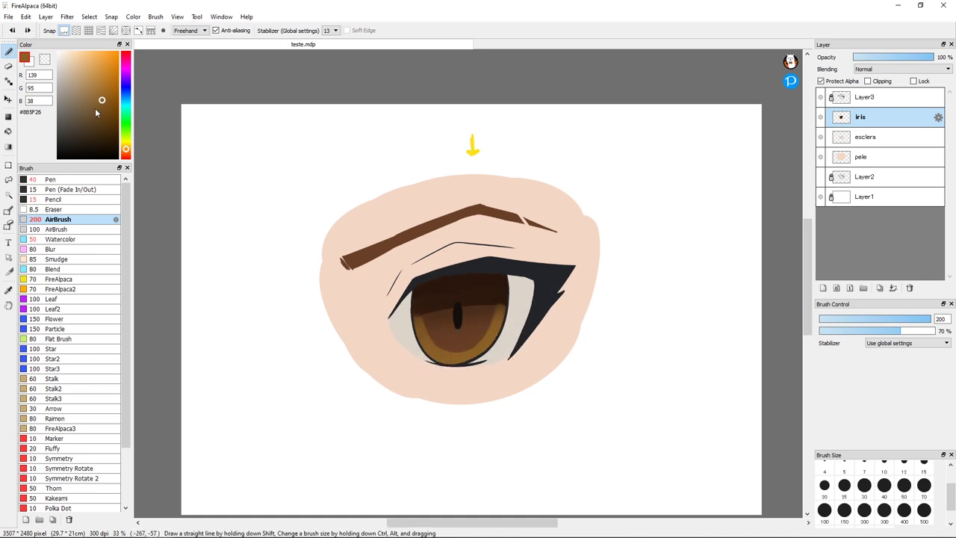
{"action": "left_click_drag", "start_coordinate": [105, 96], "coordinate": [107, 90]}
{"action": "left_click_drag", "start_coordinate": [126, 149], "coordinate": [126, 146]}
{"action": "left_click_drag", "start_coordinate": [111, 91], "coordinate": [111, 90]}
{"action": "mouse_move", "coordinate": [424, 315]}
{"action": "left_mouse_down"}
{"action": "mouse_move", "coordinate": [498, 352]}
{"action": "mouse_move", "coordinate": [427, 365]}
{"action": "left_mouse_up"}
{"action": "key", "text": "ctrl+z"}
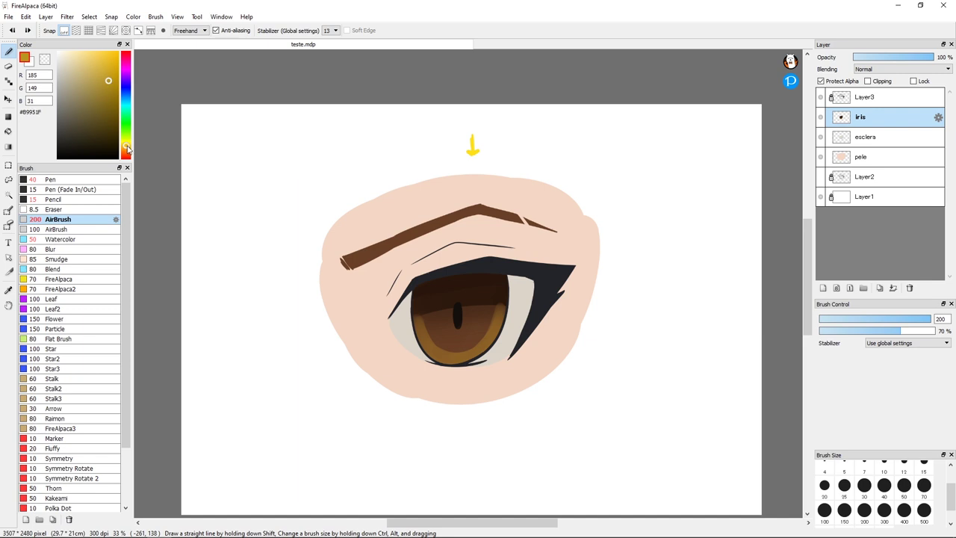
{"action": "left_click", "coordinate": [126, 144]}
{"action": "mouse_move", "coordinate": [470, 357]}
{"action": "left_mouse_down"}
{"action": "mouse_move", "coordinate": [447, 360]}
{"action": "mouse_move", "coordinate": [477, 353]}
{"action": "mouse_move", "coordinate": [410, 319]}
{"action": "left_mouse_up"}
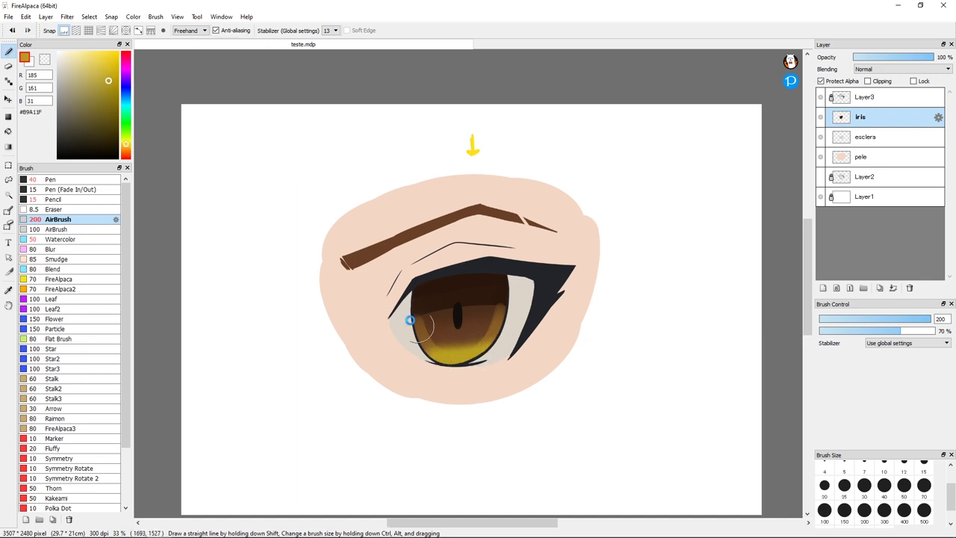
{"action": "key", "text": "ctrl+z"}
Step: Mix the dark yellow #A08D21 and add a new layer above iris with Screen blending
{"action": "left_click", "coordinate": [106, 92]}
{"action": "left_click", "coordinate": [126, 144]}
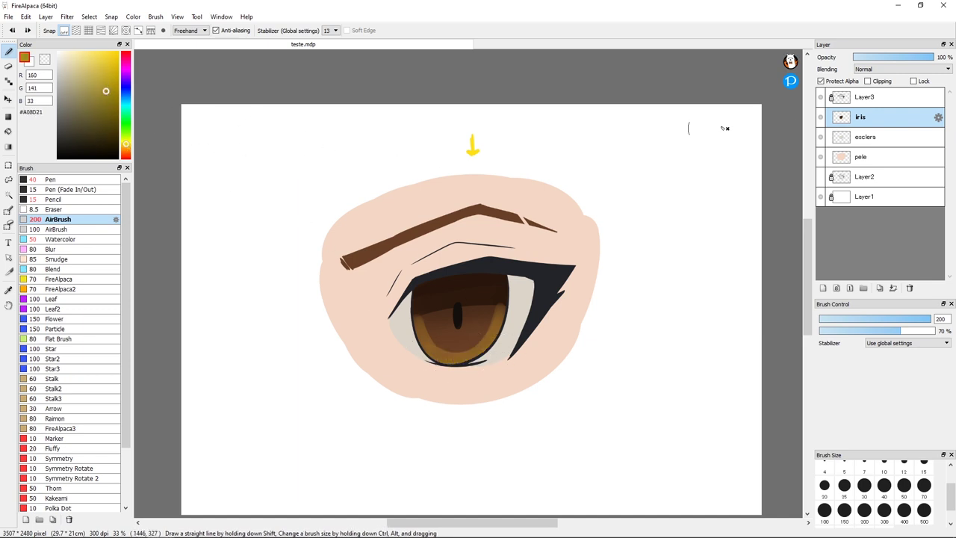
{"action": "left_click", "coordinate": [823, 287]}
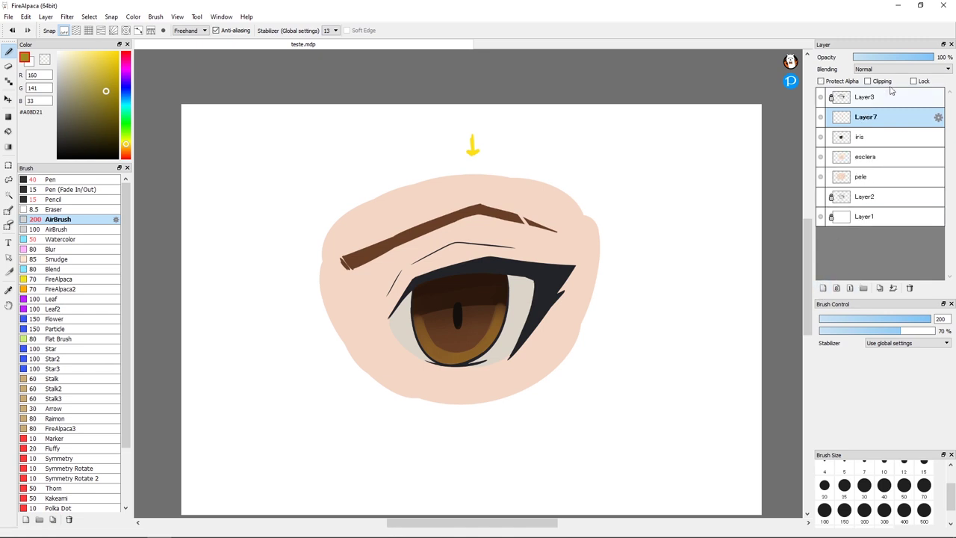
{"action": "left_click", "coordinate": [882, 69]}
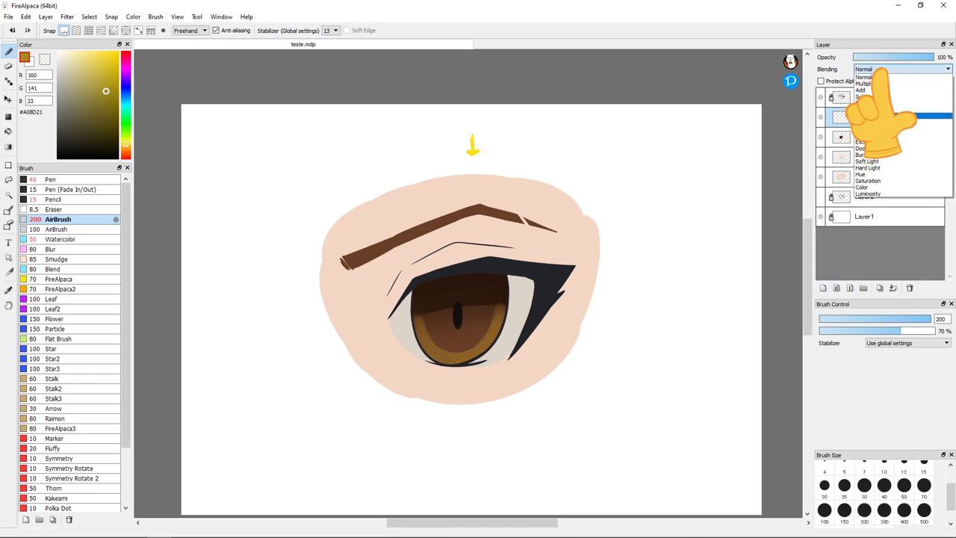
{"action": "left_click", "coordinate": [885, 116]}
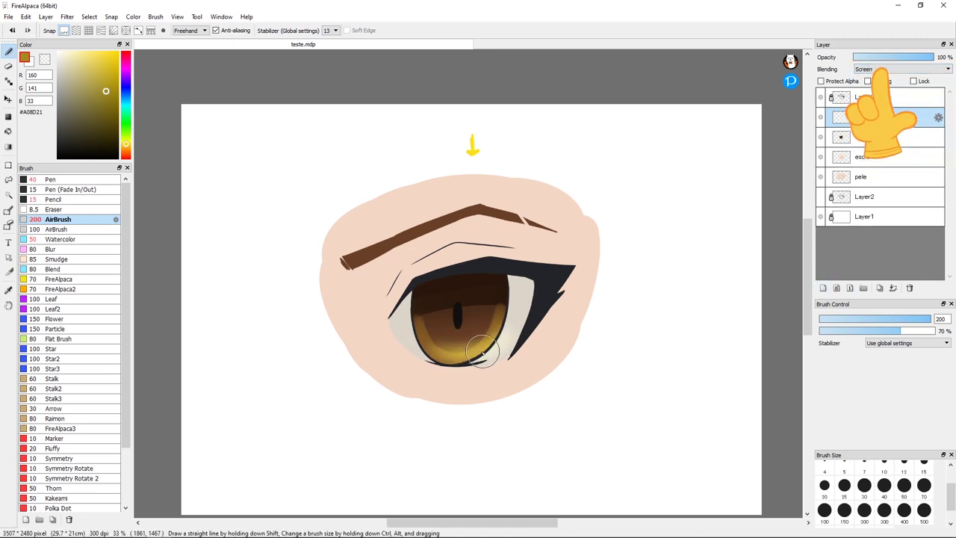
Step: Airbrush a yellow glow over the lower iris on the Screen layer at brush size 400, undoing unsatisfactory strokes
{"action": "key", "text": "ctrl+z"}
{"action": "left_click", "coordinate": [903, 510]}
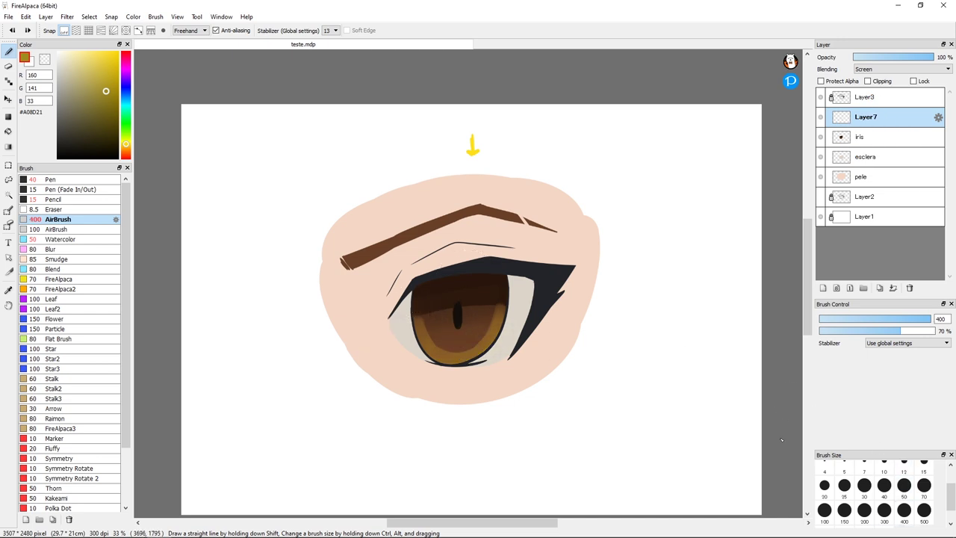
{"action": "left_click_drag", "start_coordinate": [437, 339], "coordinate": [492, 342]}
{"action": "key", "text": "ctrl+z"}
{"action": "left_click_drag", "start_coordinate": [428, 343], "coordinate": [493, 344]}
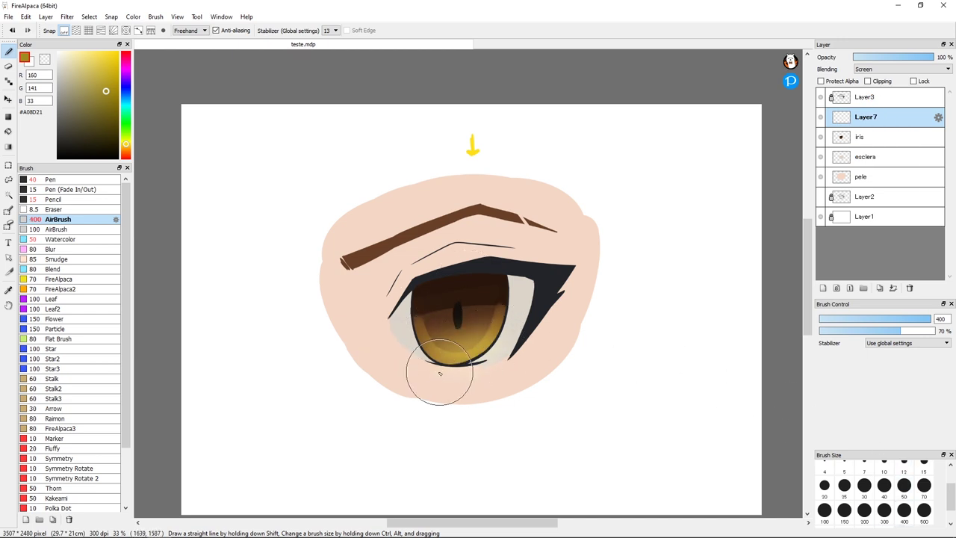
{"action": "key", "text": "ctrl+z"}
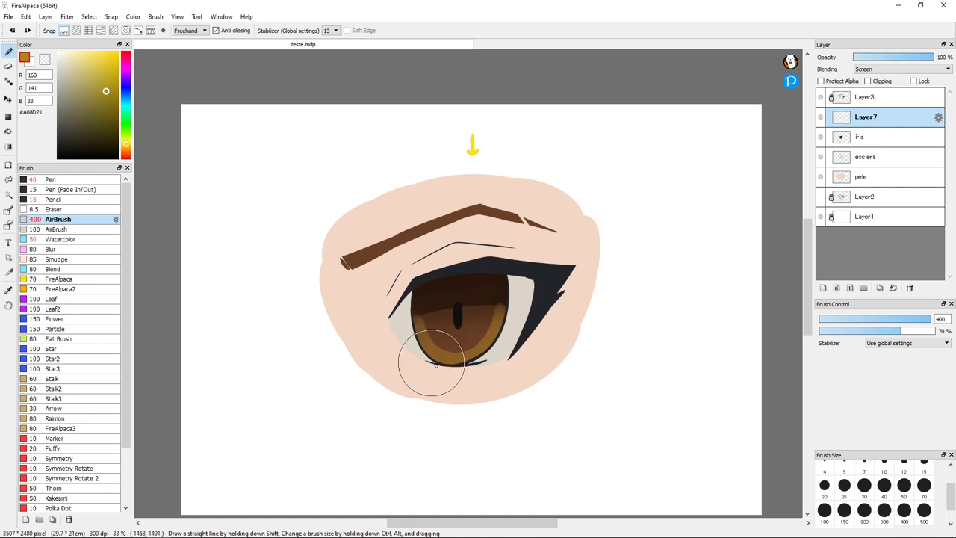
{"action": "mouse_move", "coordinate": [431, 363]}
{"action": "left_mouse_down"}
{"action": "mouse_move", "coordinate": [487, 353]}
{"action": "mouse_move", "coordinate": [417, 356]}
{"action": "mouse_move", "coordinate": [476, 362]}
{"action": "mouse_move", "coordinate": [438, 369]}
{"action": "mouse_move", "coordinate": [454, 374]}
{"action": "mouse_move", "coordinate": [415, 358]}
{"action": "mouse_move", "coordinate": [487, 352]}
{"action": "mouse_move", "coordinate": [431, 358]}
{"action": "mouse_move", "coordinate": [454, 363]}
{"action": "mouse_move", "coordinate": [432, 359]}
{"action": "mouse_move", "coordinate": [470, 358]}
{"action": "mouse_move", "coordinate": [403, 338]}
{"action": "mouse_move", "coordinate": [486, 357]}
{"action": "mouse_move", "coordinate": [409, 346]}
{"action": "mouse_move", "coordinate": [506, 341]}
{"action": "left_mouse_up"}
Step: Erase the glow from the middle of the iris with a size 400 soft-edged eraser, keeping it along the lower rim
{"action": "key", "text": "e"}
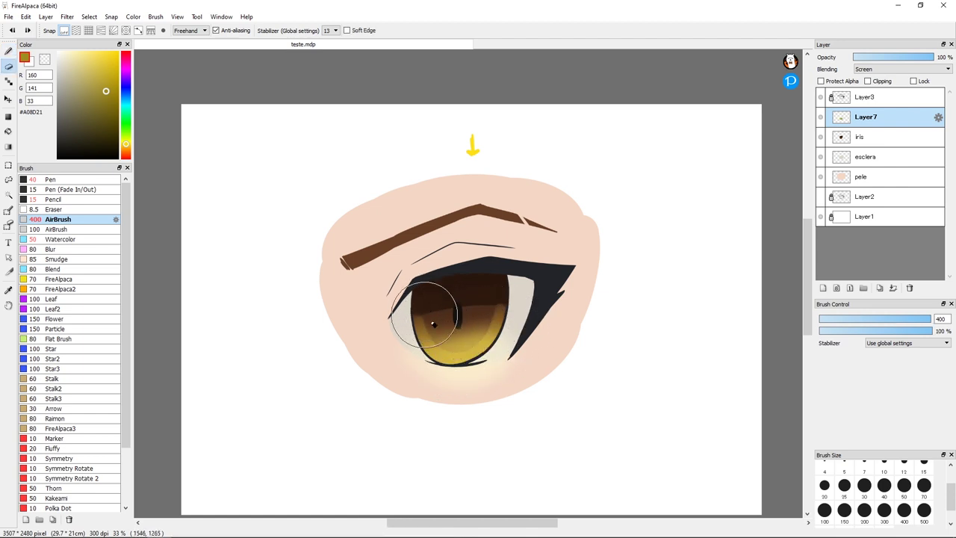
{"action": "left_click", "coordinate": [346, 30]}
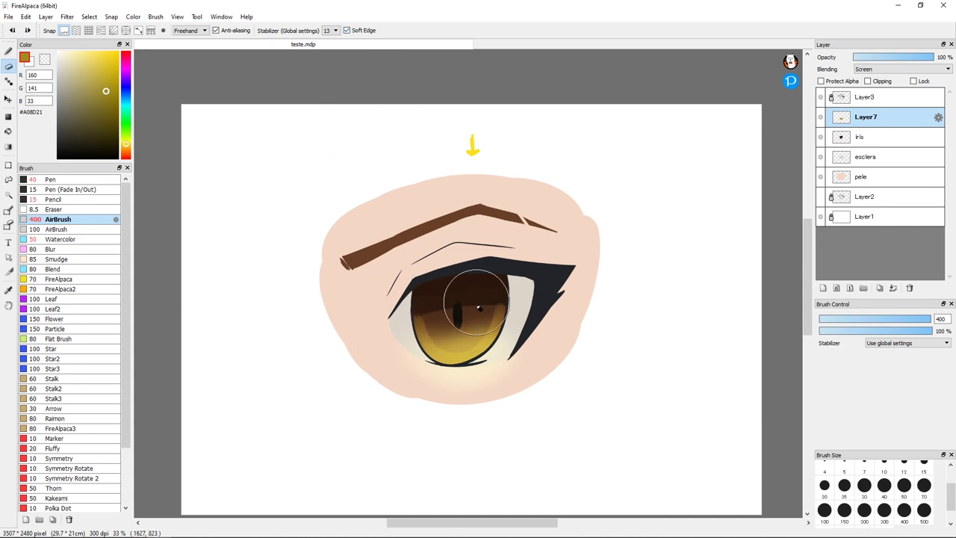
{"action": "mouse_move", "coordinate": [465, 321]}
{"action": "left_mouse_down"}
{"action": "mouse_move", "coordinate": [436, 313]}
{"action": "mouse_move", "coordinate": [500, 311]}
{"action": "mouse_move", "coordinate": [445, 327]}
{"action": "left_mouse_up"}
{"action": "left_click_drag", "start_coordinate": [514, 337], "coordinate": [469, 325]}
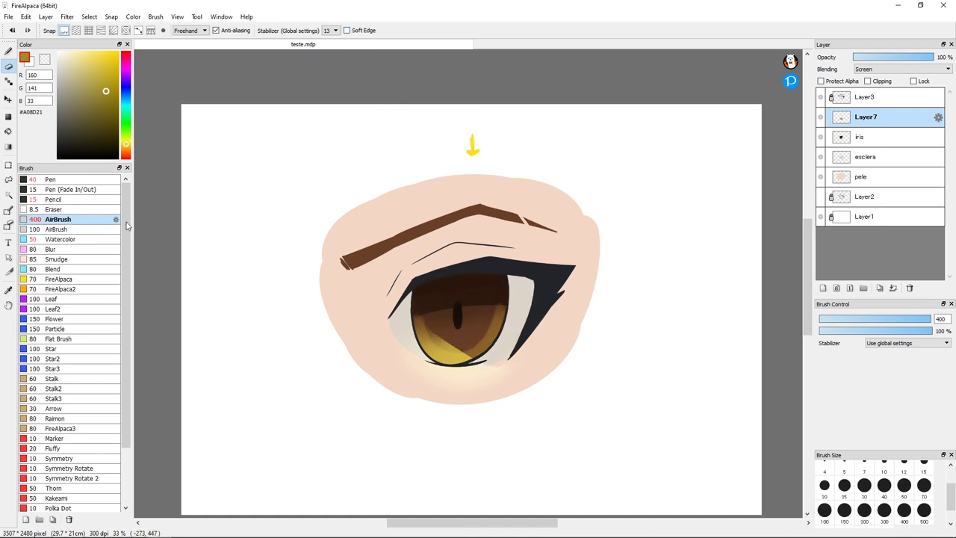
{"action": "left_click", "coordinate": [347, 30]}
{"action": "mouse_move", "coordinate": [467, 310]}
{"action": "left_mouse_down"}
{"action": "mouse_move", "coordinate": [449, 327]}
{"action": "mouse_move", "coordinate": [491, 327]}
{"action": "mouse_move", "coordinate": [484, 310]}
{"action": "mouse_move", "coordinate": [501, 304]}
{"action": "mouse_move", "coordinate": [467, 327]}
{"action": "mouse_move", "coordinate": [435, 313]}
{"action": "mouse_move", "coordinate": [541, 307]}
{"action": "mouse_move", "coordinate": [476, 324]}
{"action": "mouse_move", "coordinate": [438, 307]}
{"action": "mouse_move", "coordinate": [446, 329]}
{"action": "left_mouse_up"}
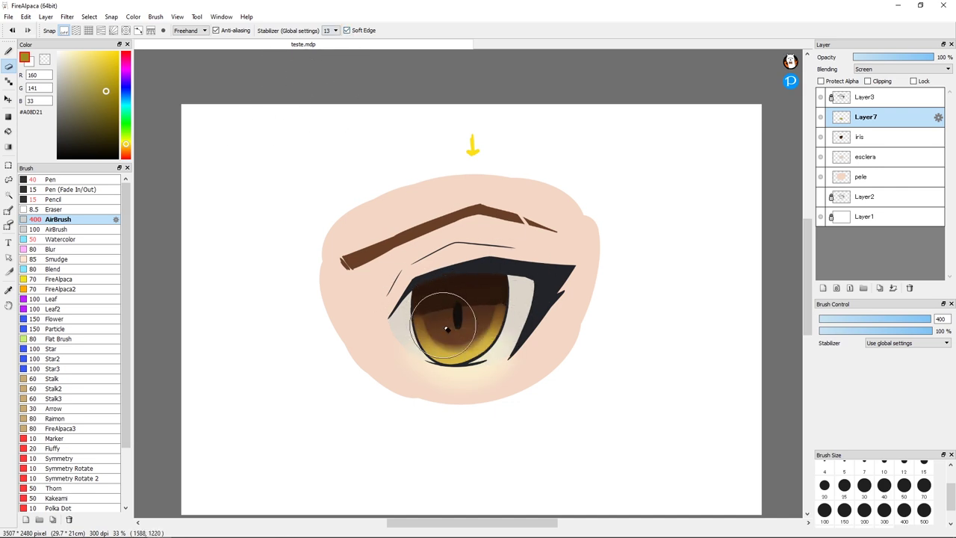
Step: Add a new layer above the glow layer and draw small white #FFFFFF highlights on the iris with the size 40 Pen
{"action": "key", "text": "b"}
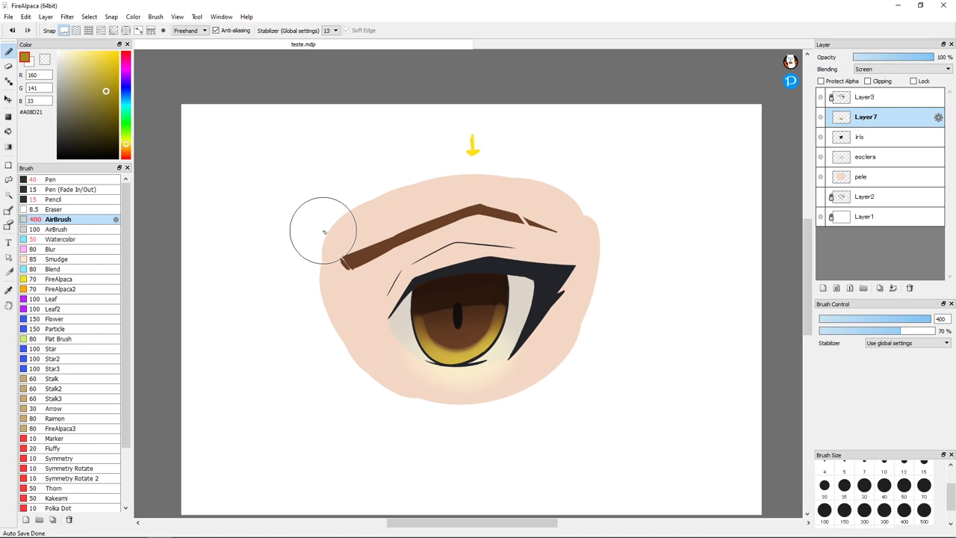
{"action": "left_click", "coordinate": [58, 52]}
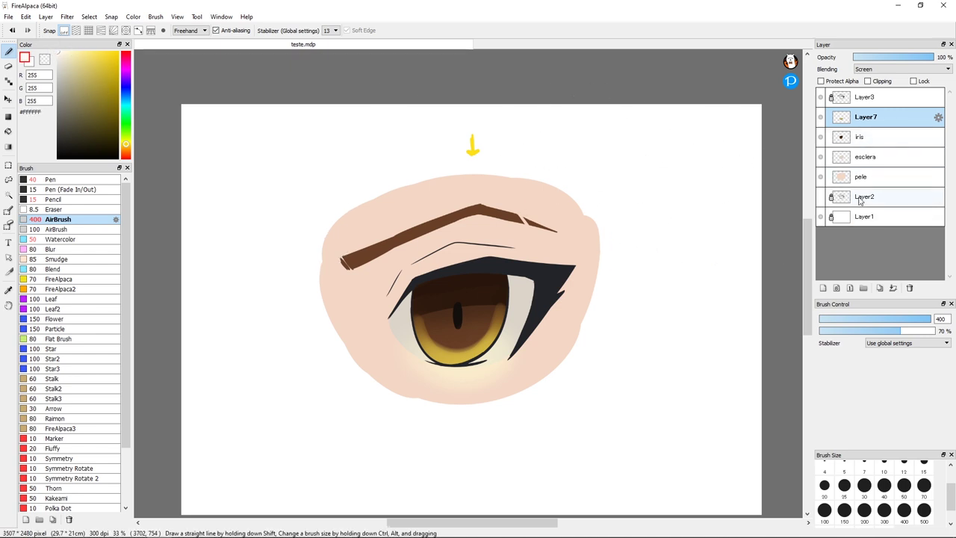
{"action": "left_click", "coordinate": [823, 287]}
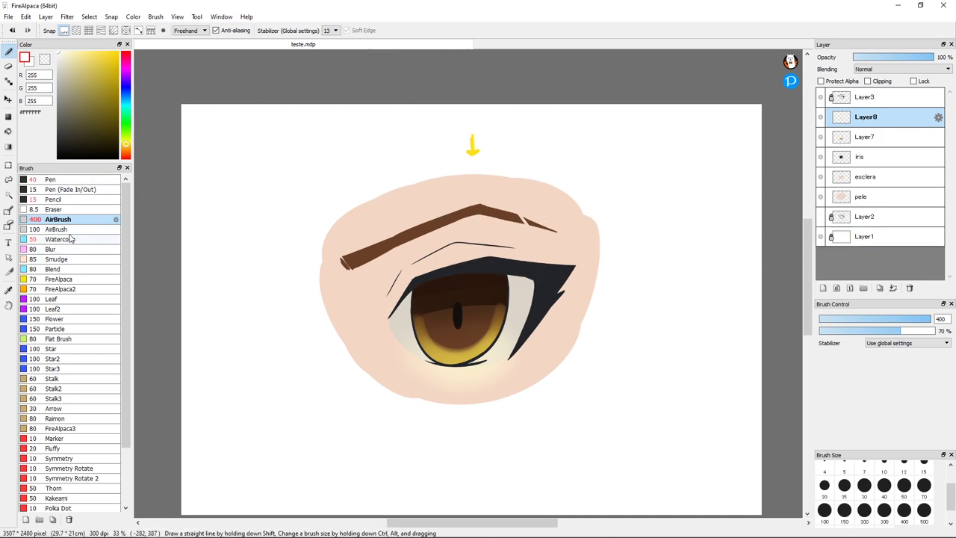
{"action": "left_click", "coordinate": [52, 181]}
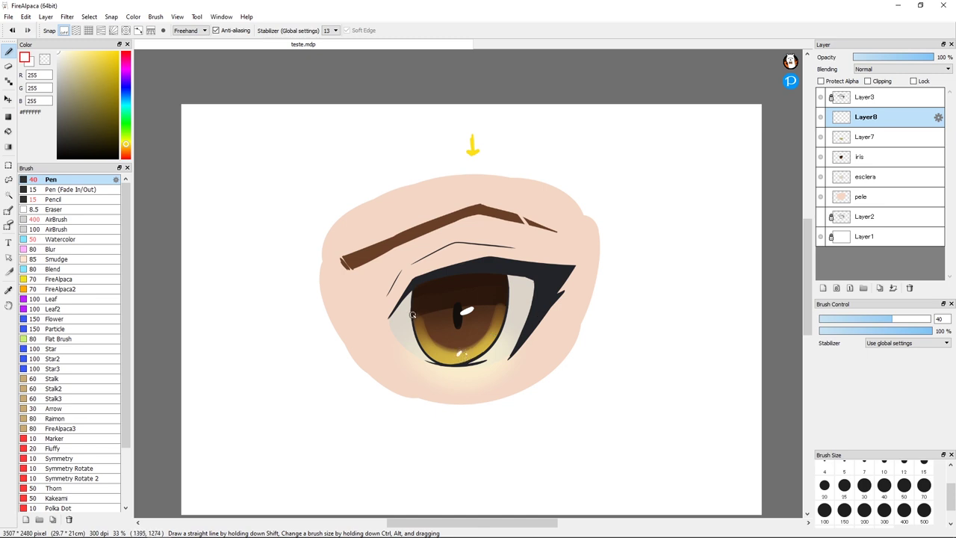
Step: Add a new layer above the line art and draw a white diamond-shaped highlight over the iris's inner edge, trimming it with a size 12 eraser
{"action": "left_click", "coordinate": [854, 100]}
{"action": "left_click", "coordinate": [824, 288]}
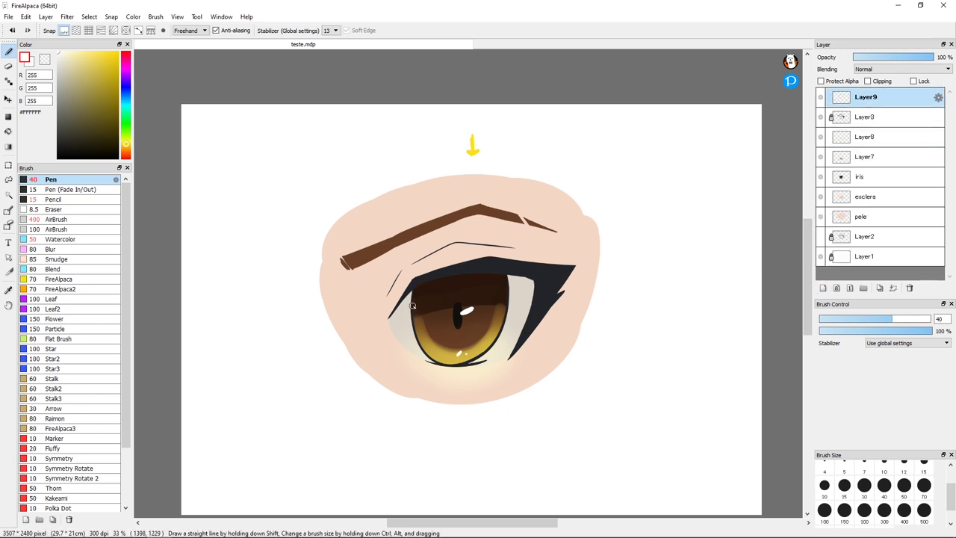
{"action": "mouse_move", "coordinate": [413, 307]}
{"action": "left_mouse_down"}
{"action": "mouse_move", "coordinate": [422, 323]}
{"action": "mouse_move", "coordinate": [406, 325]}
{"action": "mouse_move", "coordinate": [416, 346]}
{"action": "mouse_move", "coordinate": [410, 330]}
{"action": "mouse_move", "coordinate": [418, 327]}
{"action": "left_mouse_up"}
{"action": "key", "text": "ctrl+z"}
{"action": "key", "text": "e"}
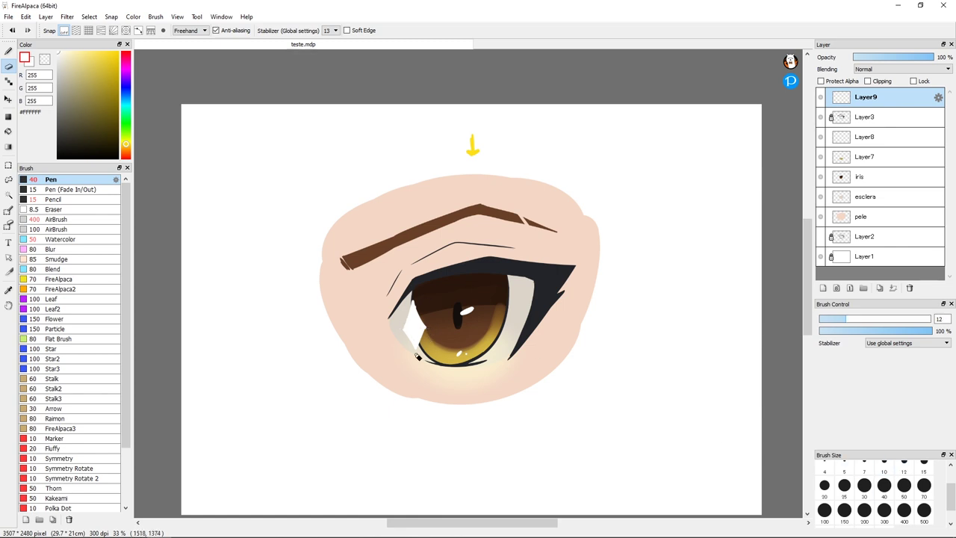
Step: Transform the diamond highlight, scaling it down and placing it on the iris's inner edge below the upper lash line
{"action": "key", "text": "ctrl+t"}
{"action": "left_click_drag", "start_coordinate": [439, 286], "coordinate": [441, 273]}
{"action": "left_click_drag", "start_coordinate": [429, 324], "coordinate": [422, 316]}
{"action": "left_click_drag", "start_coordinate": [417, 303], "coordinate": [416, 296]}
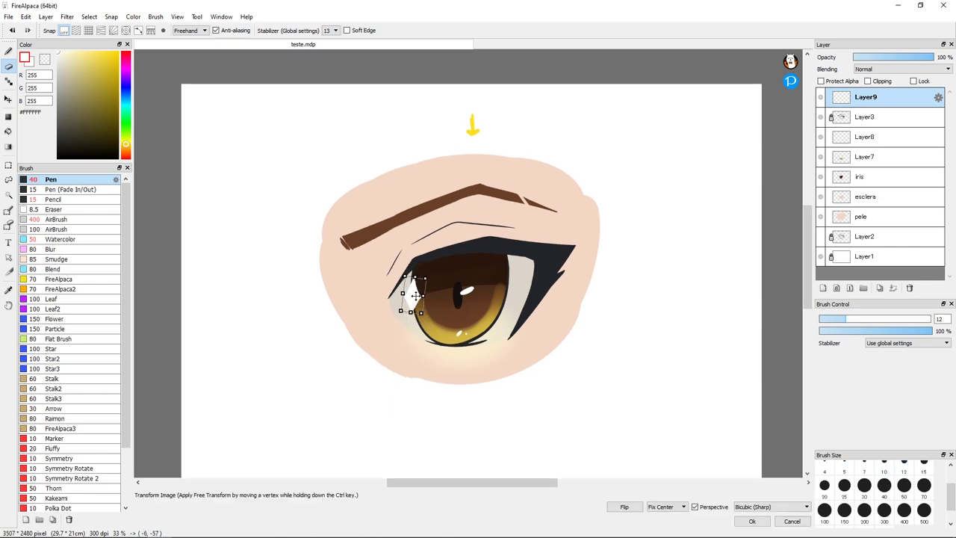
{"action": "scroll", "coordinate": [415, 295], "scroll_direction": "down", "scroll_amount": 4}
{"action": "scroll", "coordinate": [415, 296], "scroll_direction": "up", "scroll_amount": 3}
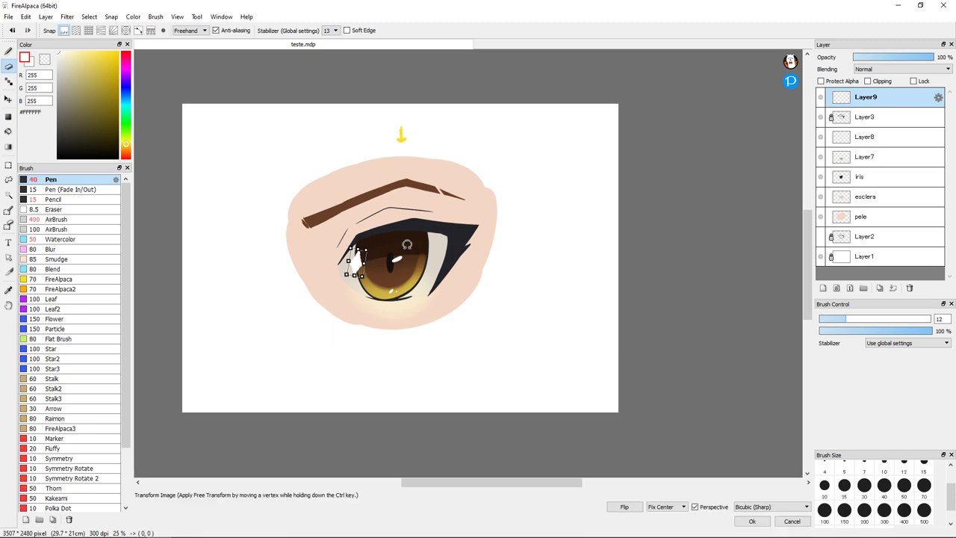
{"action": "key", "text": "Return"}
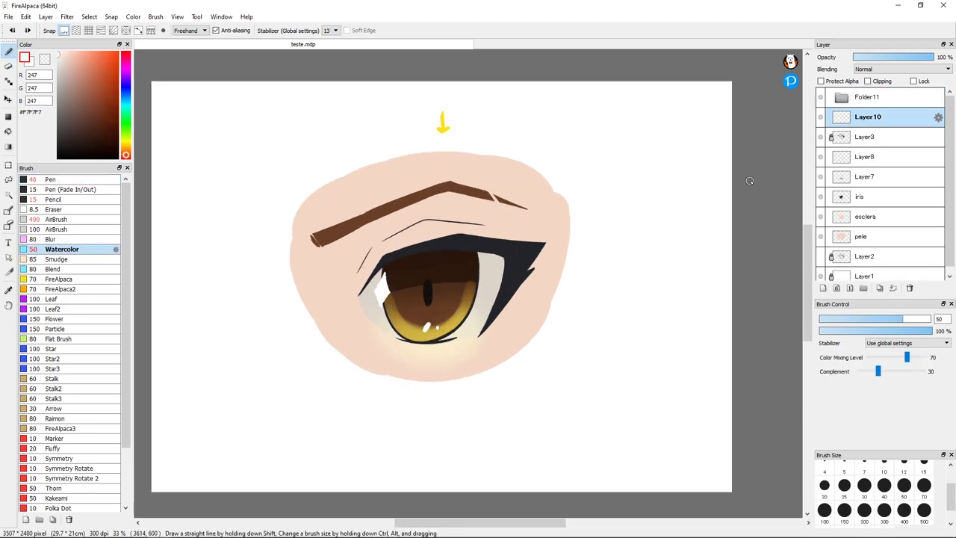
Step: Protect the esclera layer's alpha and shade the upper sclera on both sides of the iris with the size 400 AirBrush in #C1BAB1
{"action": "left_click", "coordinate": [846, 218]}
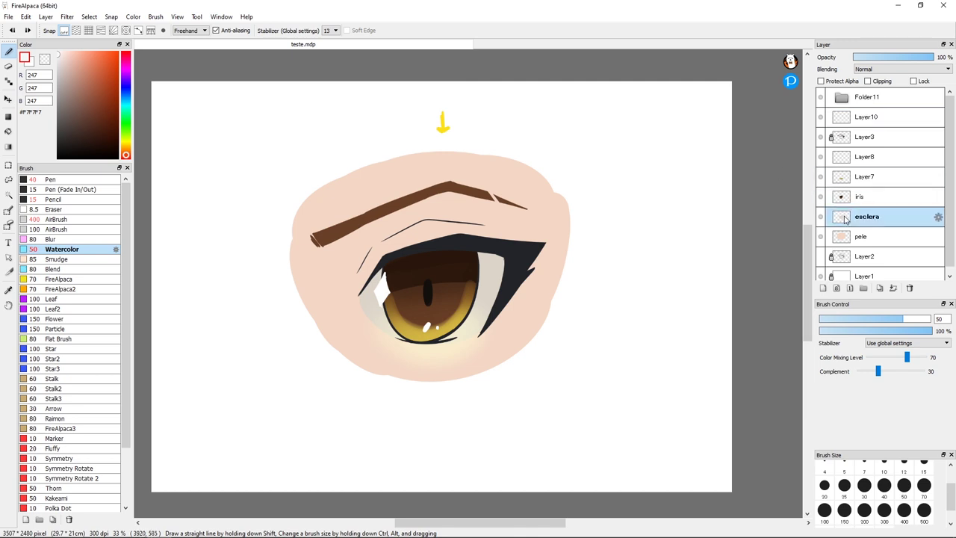
{"action": "left_click", "coordinate": [820, 81]}
{"action": "left_click", "coordinate": [496, 262], "text": "alt"}
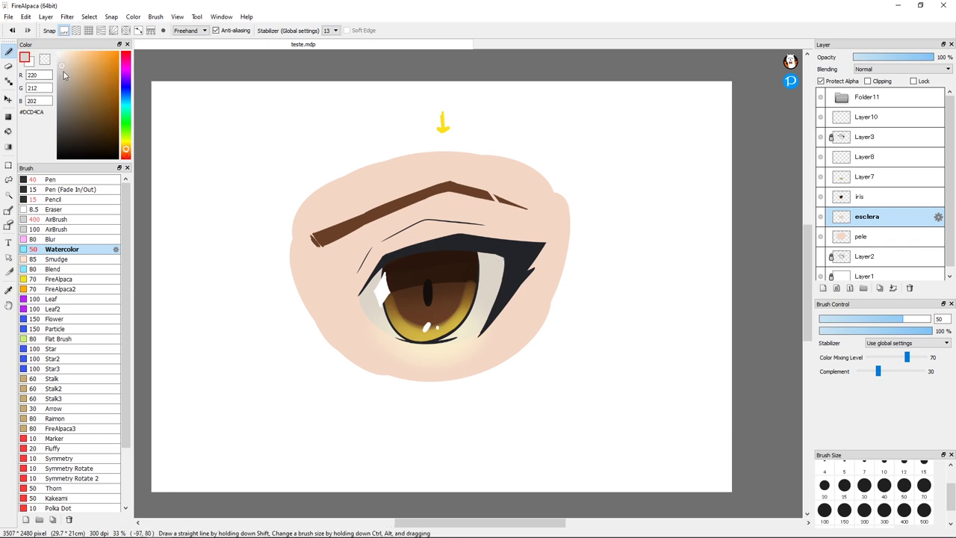
{"action": "left_click_drag", "start_coordinate": [63, 73], "coordinate": [62, 77]}
{"action": "left_click", "coordinate": [58, 220]}
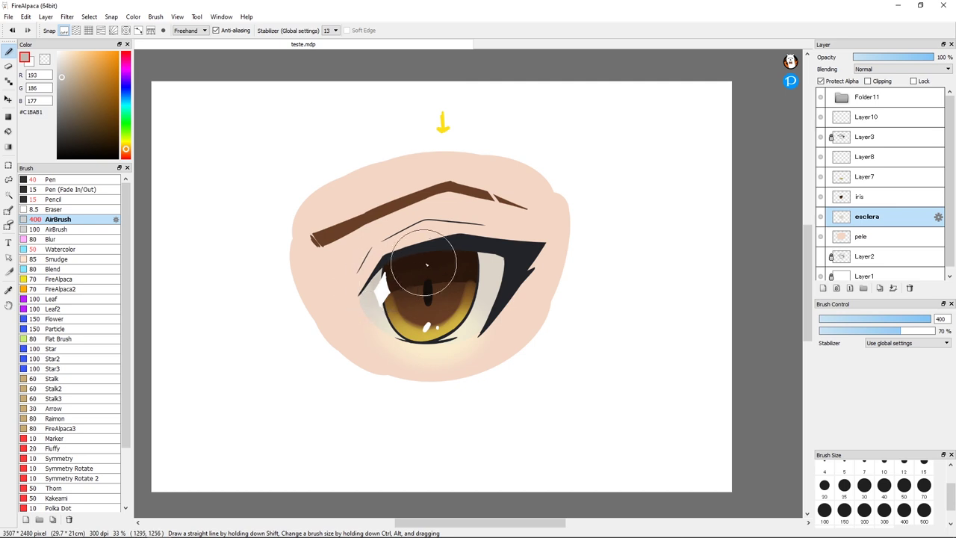
{"action": "mouse_move", "coordinate": [368, 289]}
{"action": "left_mouse_down"}
{"action": "mouse_move", "coordinate": [452, 257]}
{"action": "mouse_move", "coordinate": [526, 268]}
{"action": "left_mouse_up"}
{"action": "left_click_drag", "start_coordinate": [451, 243], "coordinate": [496, 250]}
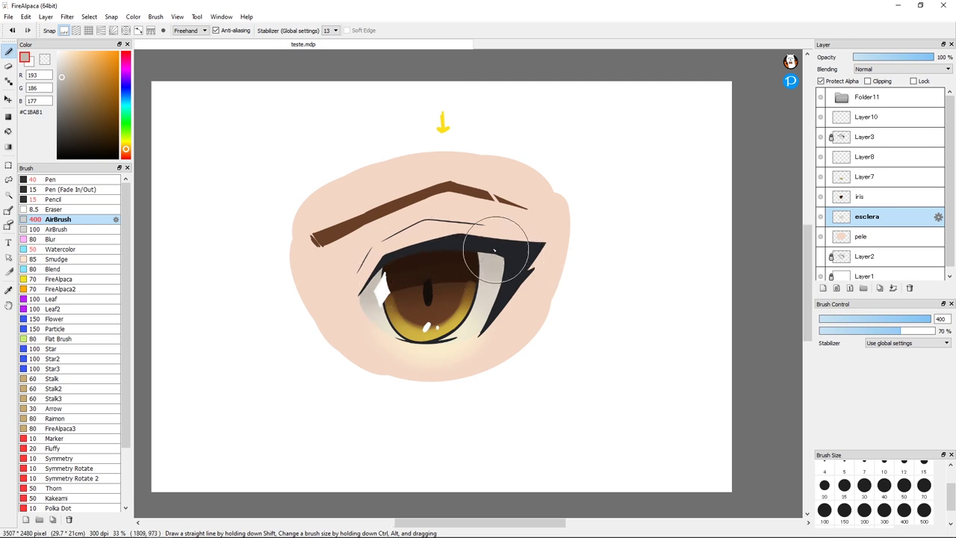
Step: Deepen the sclera shadow beneath the upper lash line with the darker grey #B5B0A9
{"action": "left_click_drag", "start_coordinate": [61, 77], "coordinate": [60, 83]}
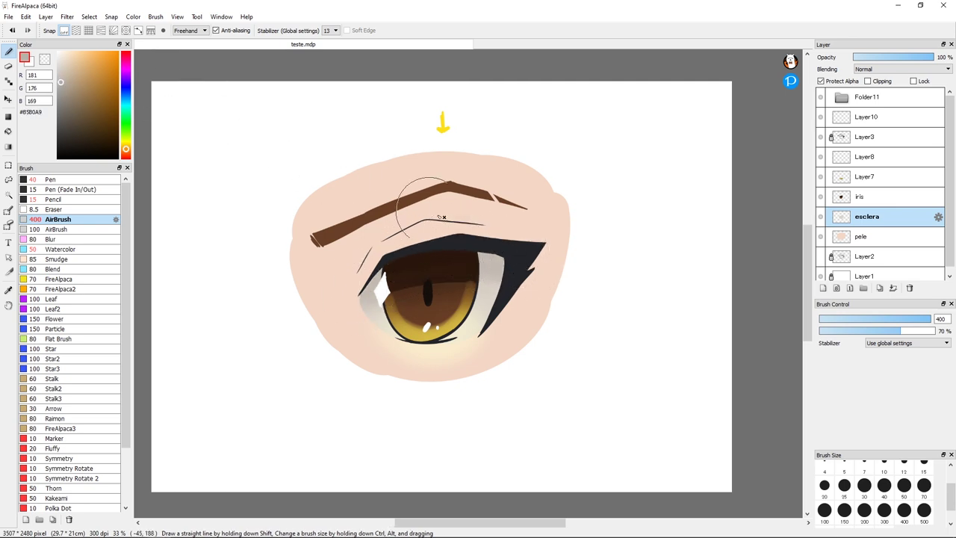
{"action": "left_click_drag", "start_coordinate": [461, 237], "coordinate": [519, 265]}
{"action": "left_click_drag", "start_coordinate": [448, 252], "coordinate": [517, 264]}
{"action": "left_click_drag", "start_coordinate": [361, 269], "coordinate": [372, 270]}
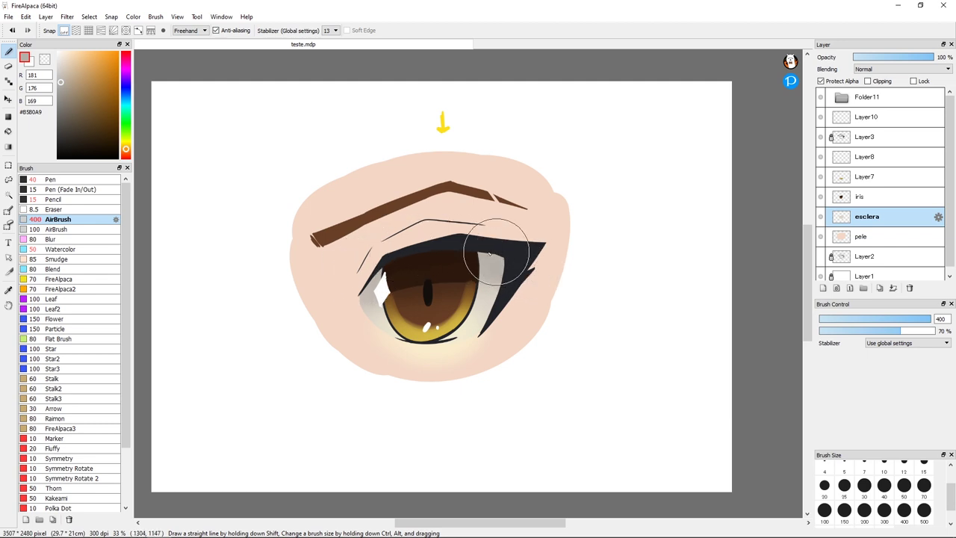
Step: Lighten the lower sclera on both sides of the iris with the off-white #FCF9F6
{"action": "left_click", "coordinate": [59, 53]}
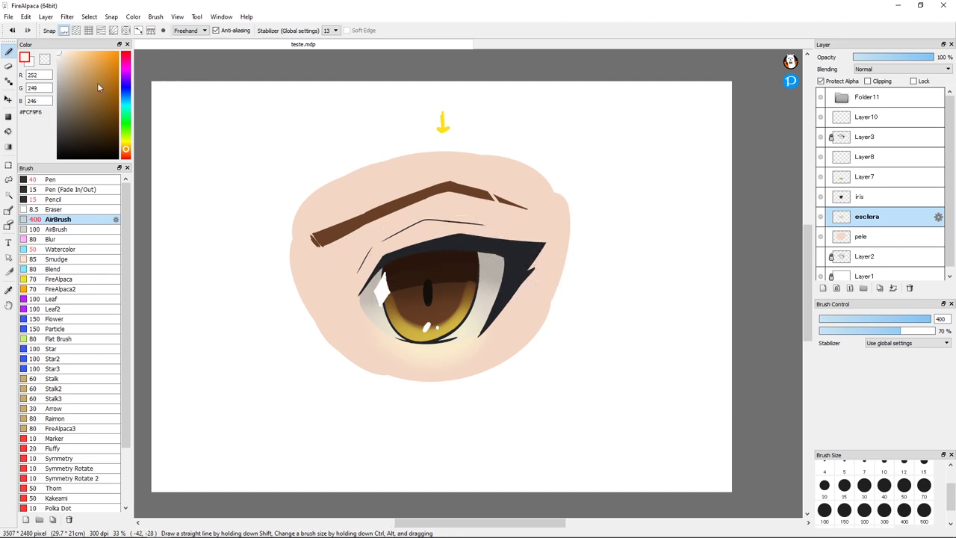
{"action": "left_click_drag", "start_coordinate": [391, 325], "coordinate": [376, 315]}
{"action": "left_click_drag", "start_coordinate": [457, 333], "coordinate": [478, 322]}
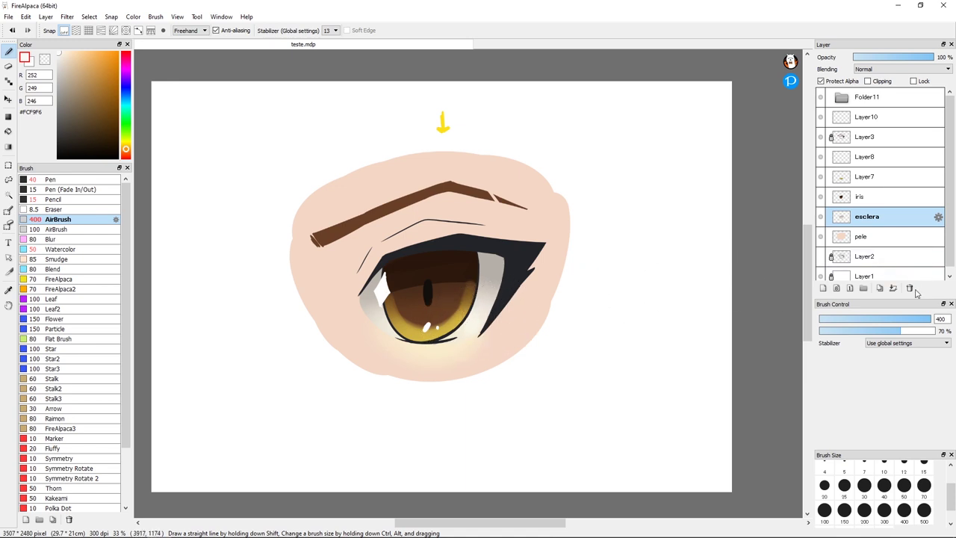
Step: Erase the glow spilling onto the skin and sclera around the lower iris on Layer7 with a size 40 eraser
{"action": "left_click", "coordinate": [865, 178]}
{"action": "left_click", "coordinate": [851, 197]}
{"action": "left_click", "coordinate": [844, 178]}
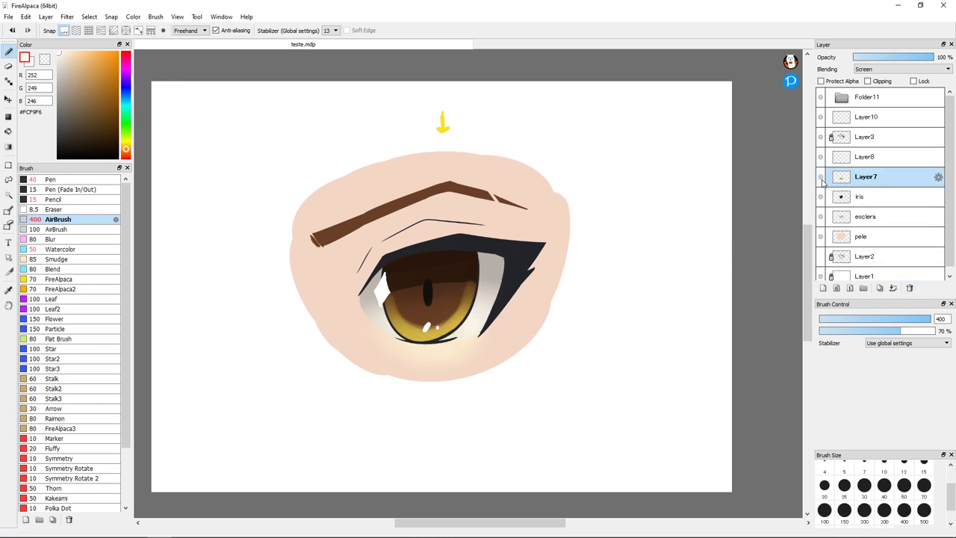
{"action": "key", "text": "e"}
{"action": "left_click", "coordinate": [883, 487]}
{"action": "mouse_move", "coordinate": [470, 346]}
{"action": "left_mouse_down"}
{"action": "mouse_move", "coordinate": [372, 333]}
{"action": "mouse_move", "coordinate": [408, 348]}
{"action": "left_mouse_up"}
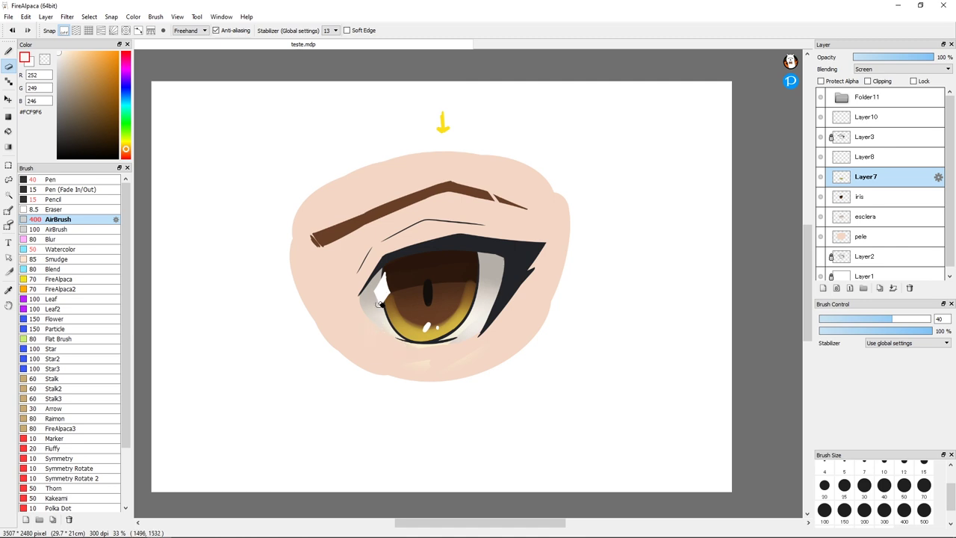
{"action": "mouse_move", "coordinate": [381, 304]}
{"action": "left_mouse_down"}
{"action": "mouse_move", "coordinate": [421, 351]}
{"action": "mouse_move", "coordinate": [446, 349]}
{"action": "left_mouse_up"}
Step: Add a new layer above Layer10 and paint a broad white #FFFFFF patch over the upper iris with the Watercolor brush at size 300
{"action": "left_click", "coordinate": [866, 118]}
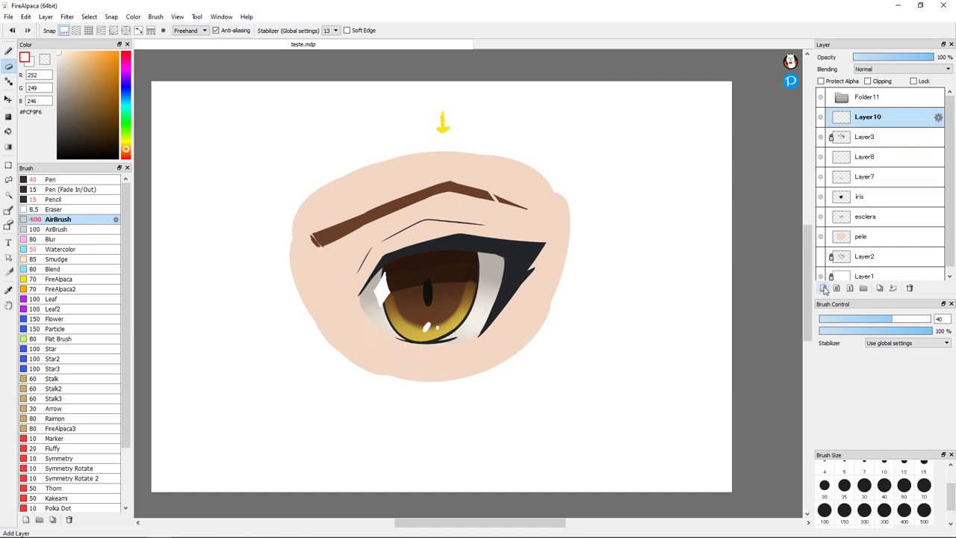
{"action": "left_click", "coordinate": [823, 288]}
{"action": "left_click_drag", "start_coordinate": [63, 56], "coordinate": [53, 53]}
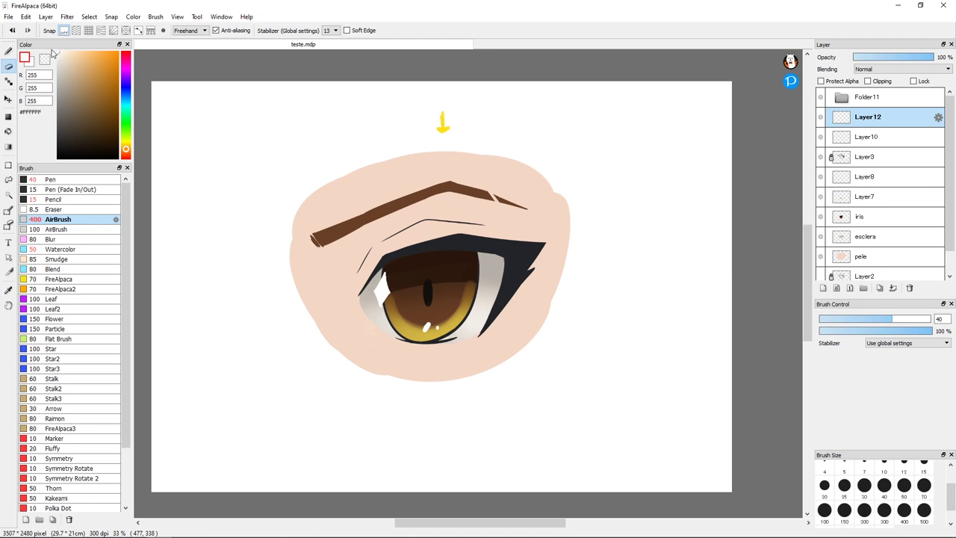
{"action": "left_click", "coordinate": [57, 251]}
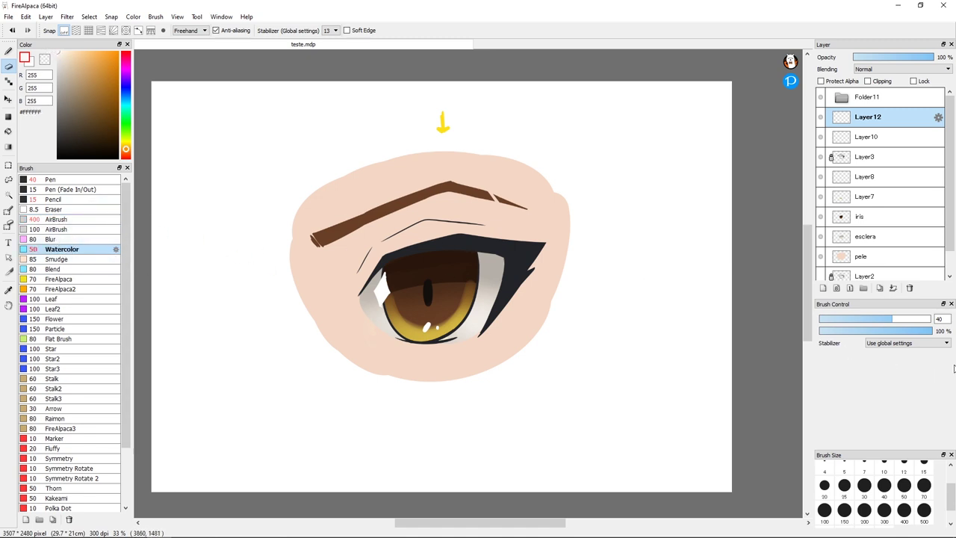
{"action": "left_click", "coordinate": [904, 487]}
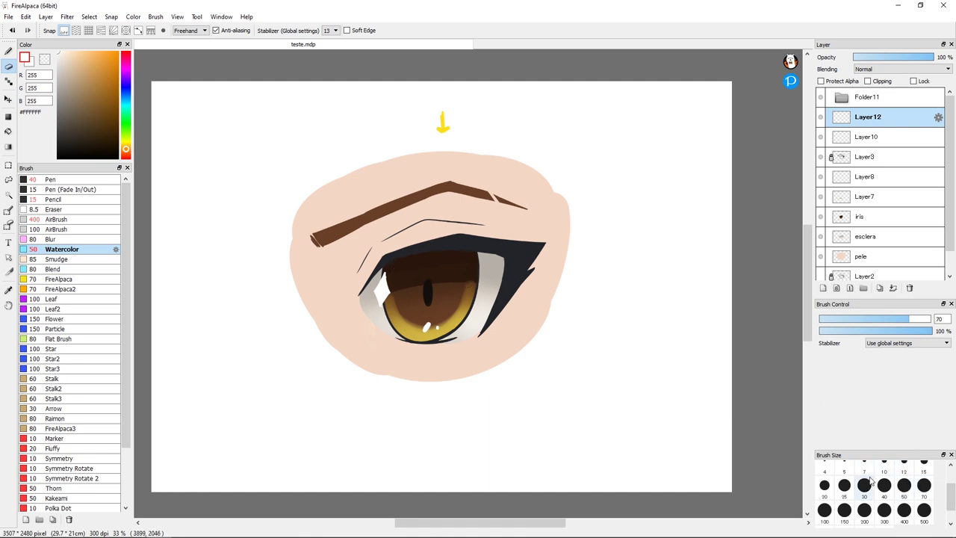
{"action": "left_click", "coordinate": [864, 510]}
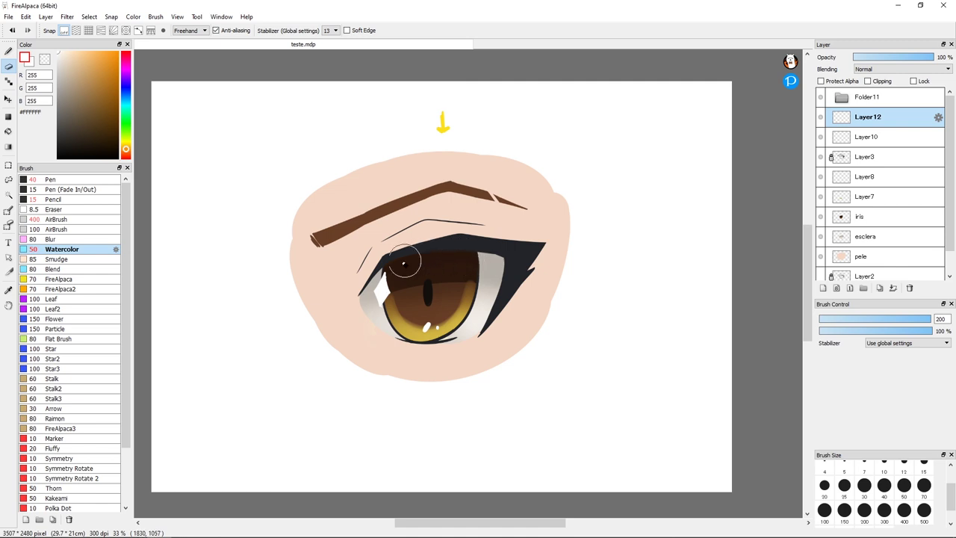
{"action": "key", "text": "b"}
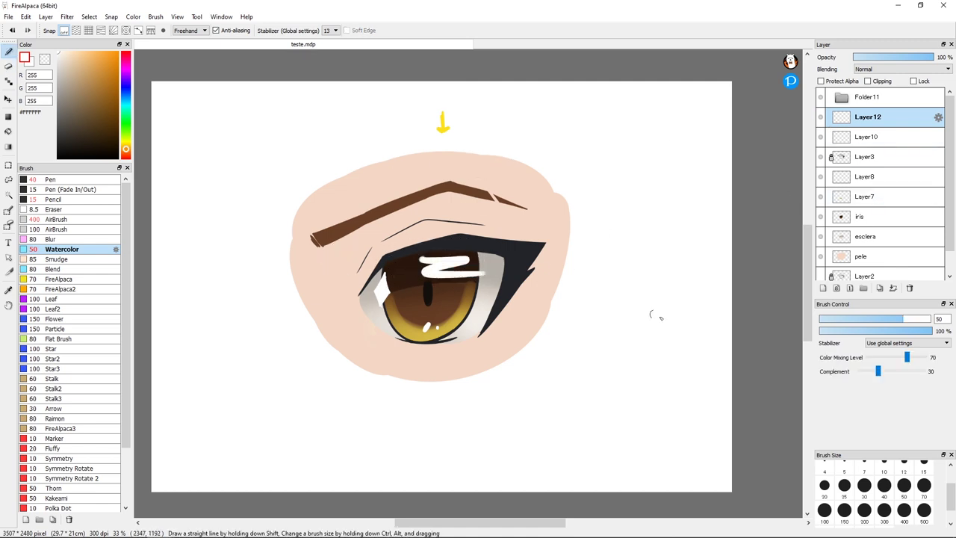
{"action": "left_click", "coordinate": [884, 510]}
{"action": "mouse_move", "coordinate": [420, 261]}
{"action": "left_mouse_down"}
{"action": "mouse_move", "coordinate": [451, 267]}
{"action": "mouse_move", "coordinate": [454, 257]}
{"action": "left_mouse_up"}
Step: Trim the white patch's upper edge with a size 200 soft-edged eraser and lower the layer's opacity to 17%
{"action": "key", "text": "e"}
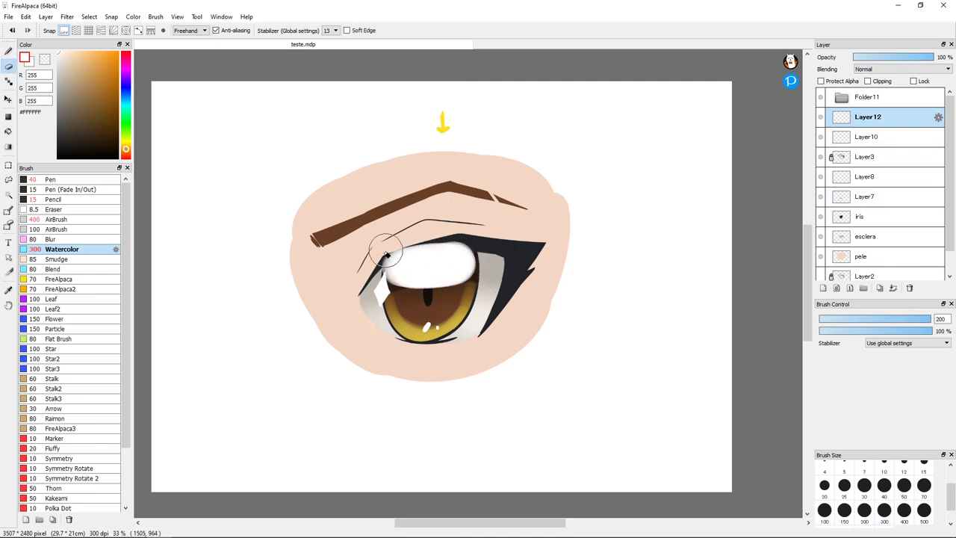
{"action": "mouse_move", "coordinate": [382, 251]}
{"action": "left_mouse_down"}
{"action": "mouse_move", "coordinate": [453, 243]}
{"action": "mouse_move", "coordinate": [433, 258]}
{"action": "mouse_move", "coordinate": [455, 291]}
{"action": "left_mouse_up"}
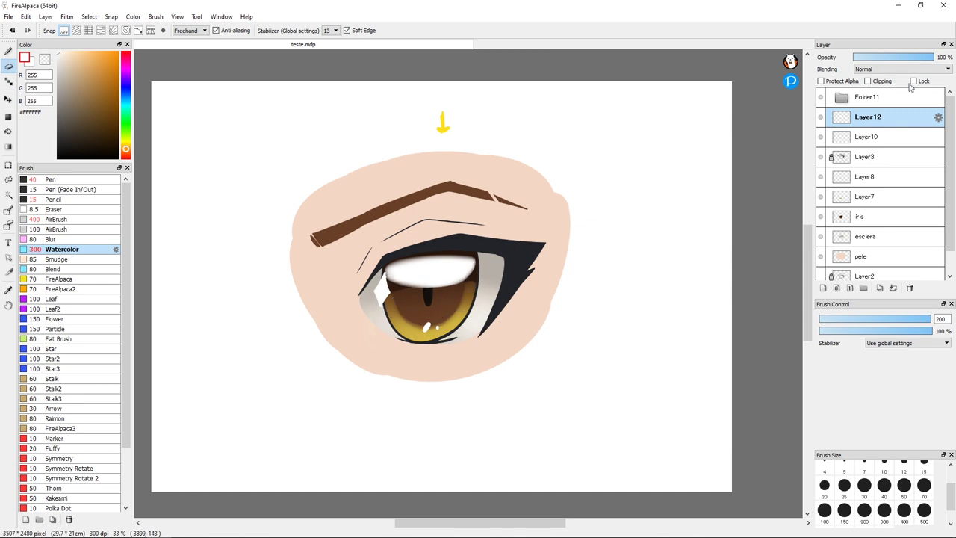
{"action": "left_click_drag", "start_coordinate": [915, 66], "coordinate": [870, 62]}
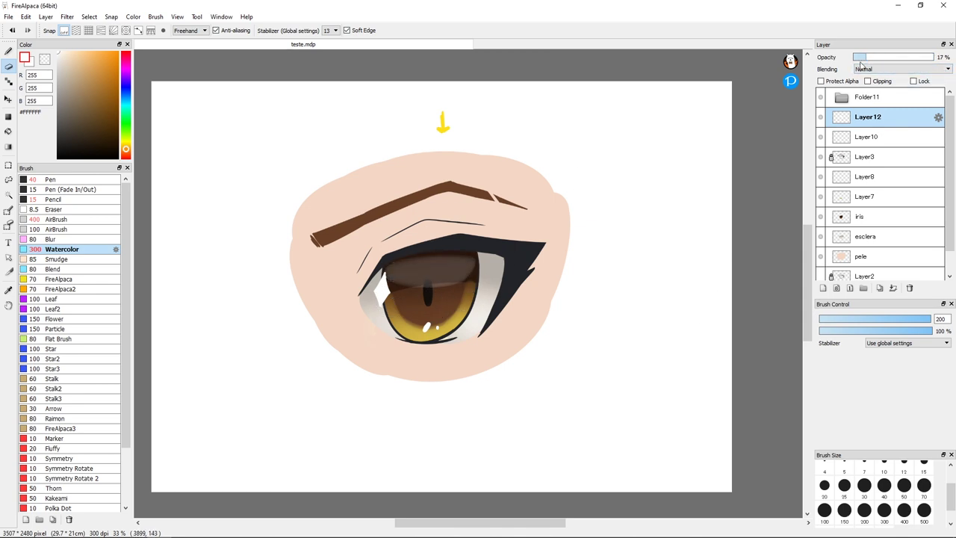
Step: Transform the white patch to reposition it slightly over the upper iris and lower Layer12's opacity to 10%
{"action": "key", "text": "v"}
{"action": "key", "text": "ctrl+t"}
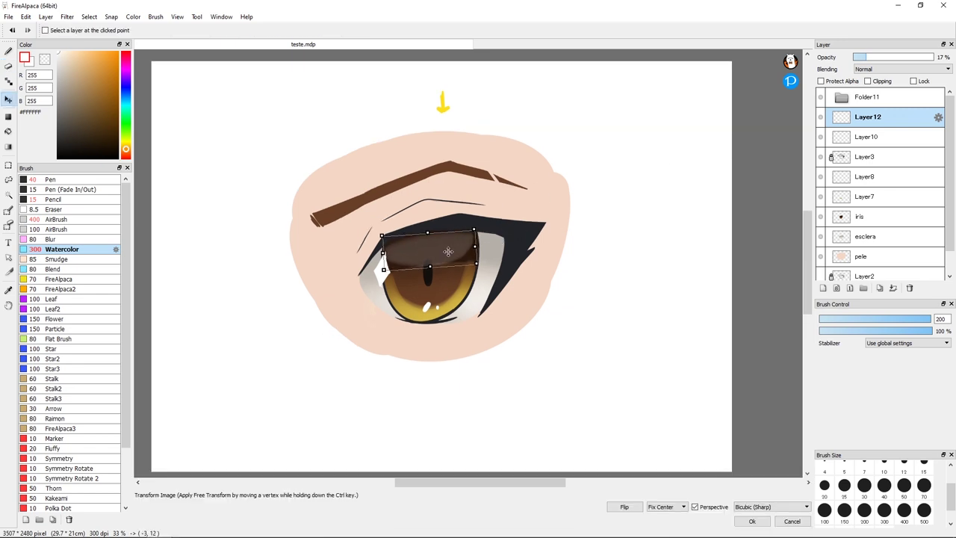
{"action": "key", "text": "Return"}
{"action": "left_click", "coordinate": [861, 57]}
Step: Erase a thin vertical gap through the iris's white patch with a size 12 Pencil eraser, and soften it with the size 300 Watercolor eraser
{"action": "left_click", "coordinate": [75, 250]}
{"action": "left_click", "coordinate": [60, 180]}
{"action": "key", "text": "e"}
{"action": "left_click", "coordinate": [60, 199]}
{"action": "left_click", "coordinate": [903, 475]}
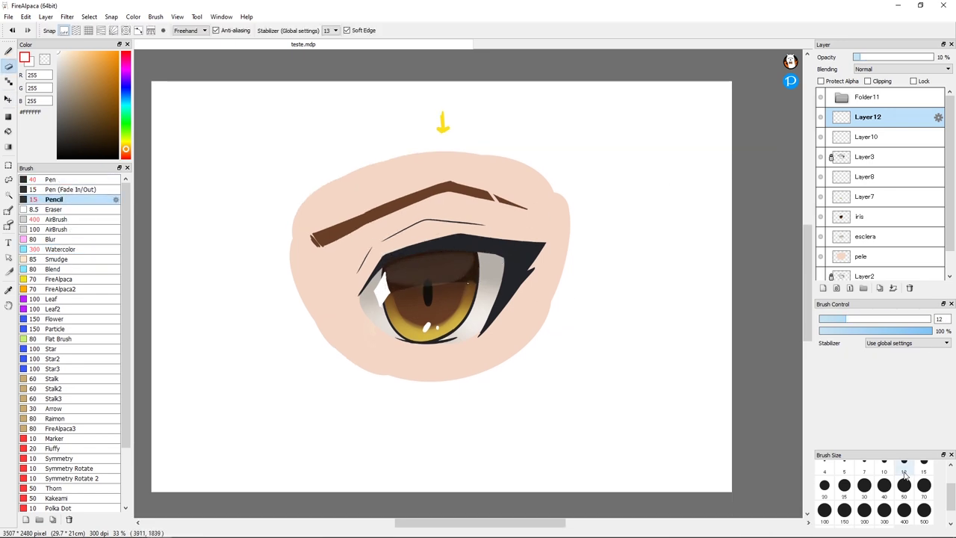
{"action": "left_click_drag", "start_coordinate": [422, 248], "coordinate": [412, 309]}
{"action": "left_click", "coordinate": [63, 250]}
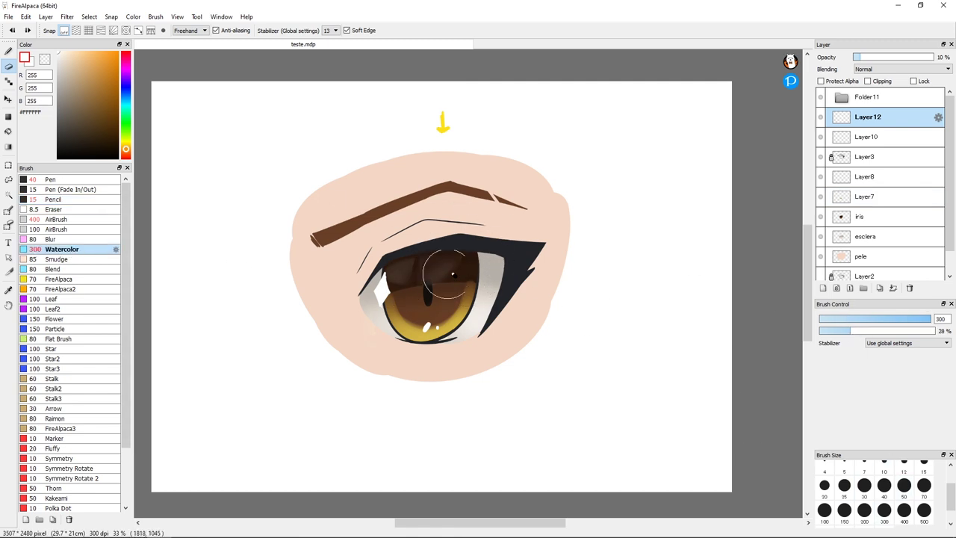
Step: Select all layers from Layer12 down to pele and move them into Folder11
{"action": "scroll", "coordinate": [541, 286], "scroll_direction": "down", "scroll_amount": 4}
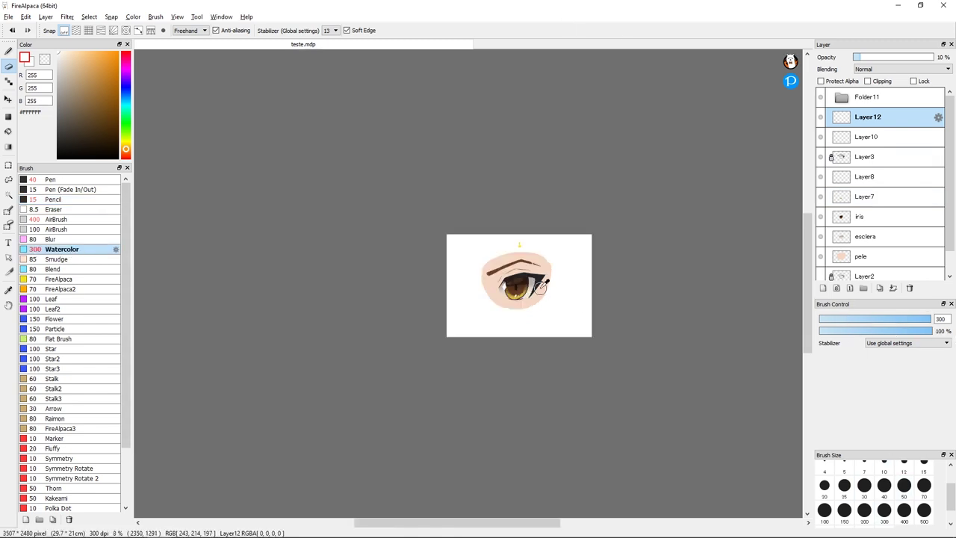
{"action": "scroll", "coordinate": [541, 286], "scroll_direction": "up", "scroll_amount": 5}
{"action": "scroll", "coordinate": [550, 315], "scroll_direction": "down", "scroll_amount": 2}
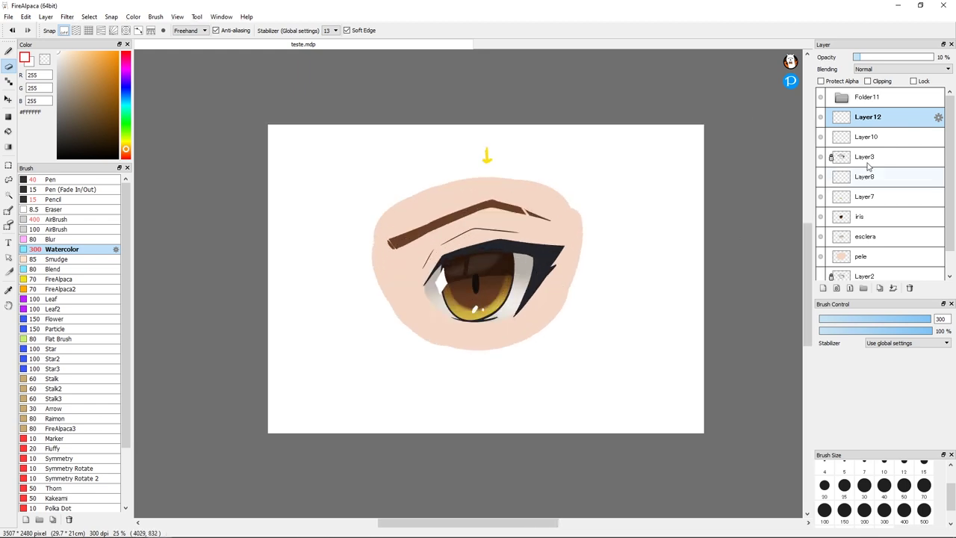
{"action": "left_click", "coordinate": [866, 97]}
{"action": "left_click", "coordinate": [866, 116]}
{"action": "scroll", "coordinate": [866, 187], "scroll_direction": "down", "scroll_amount": 1}
{"action": "left_click", "coordinate": [859, 235], "text": "shift"}
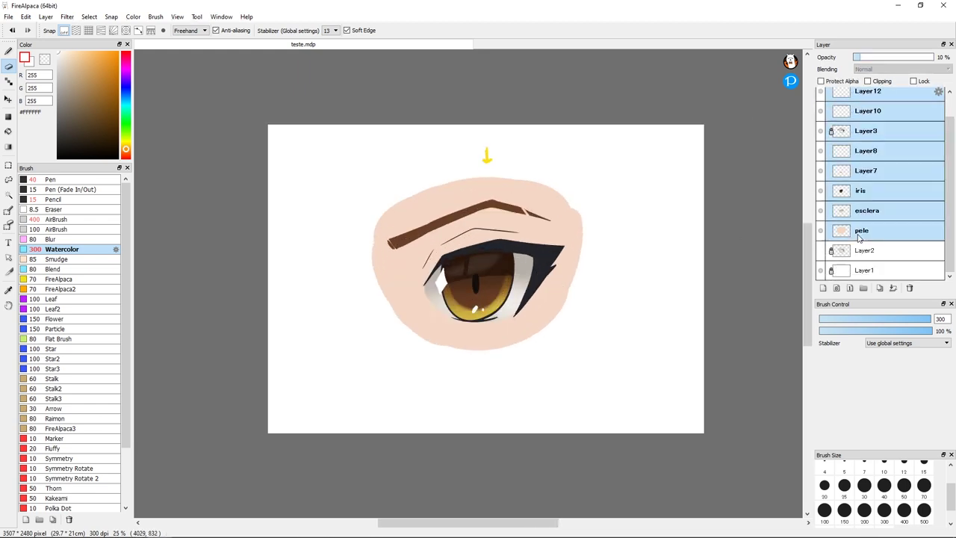
{"action": "left_click_drag", "start_coordinate": [859, 234], "coordinate": [869, 101]}
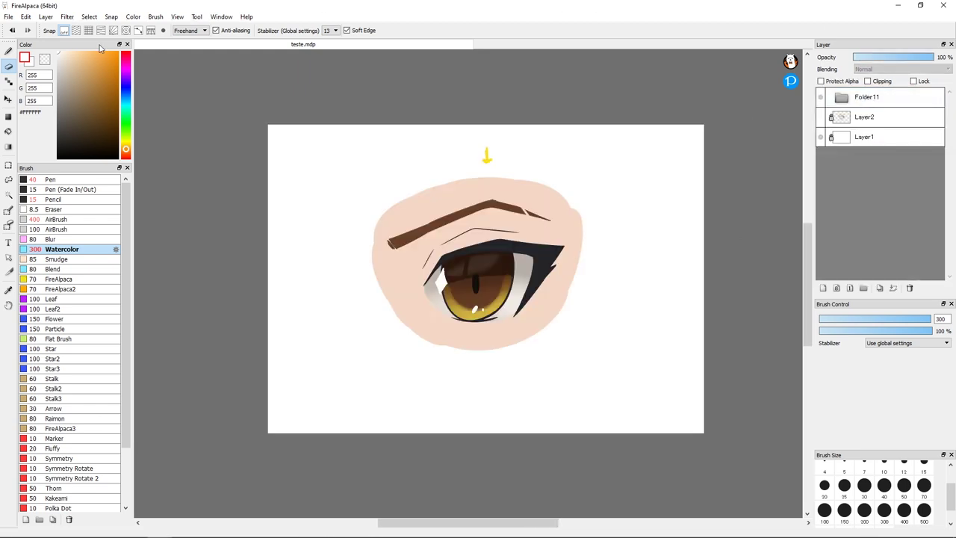
Step: Merge all layers into one without preserving invisible or text layers
{"action": "left_click", "coordinate": [45, 16]}
{"action": "left_click", "coordinate": [63, 160]}
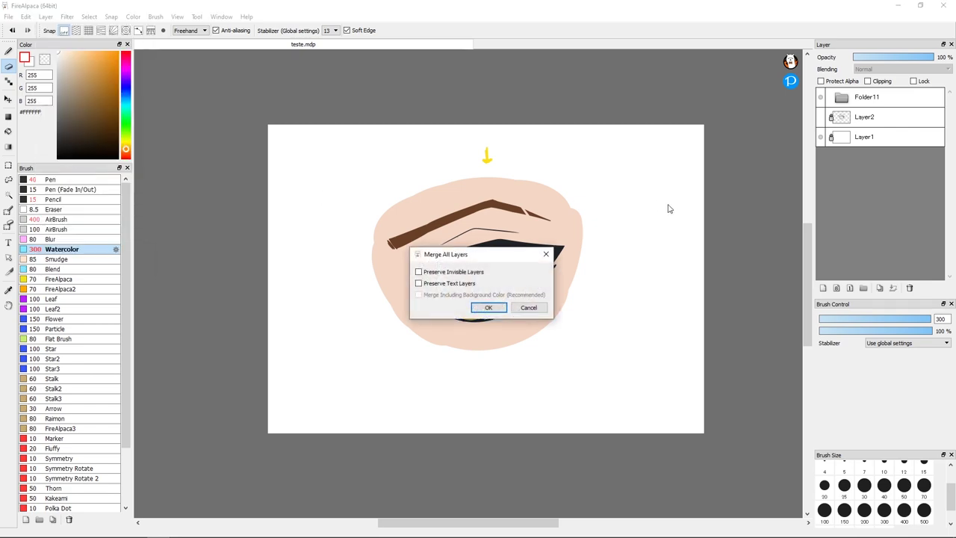
{"action": "left_click", "coordinate": [488, 306]}
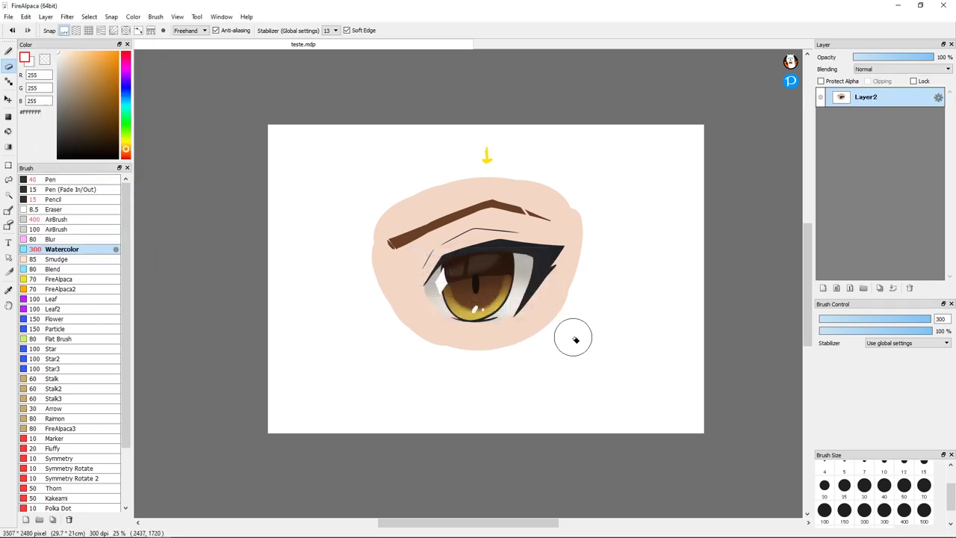
{"action": "scroll", "coordinate": [575, 340], "scroll_direction": "up", "scroll_amount": 2}
{"action": "scroll", "coordinate": [572, 335], "scroll_direction": "down", "scroll_amount": 2}
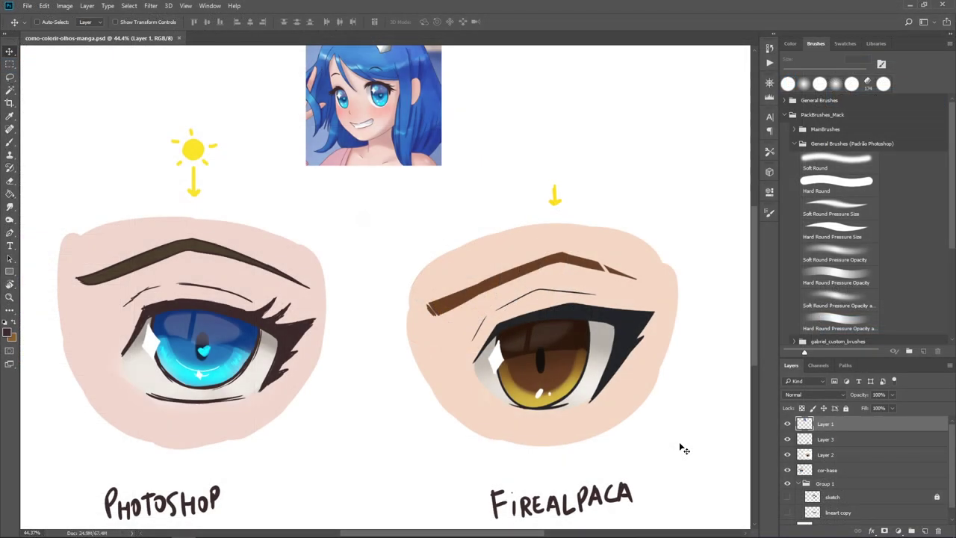